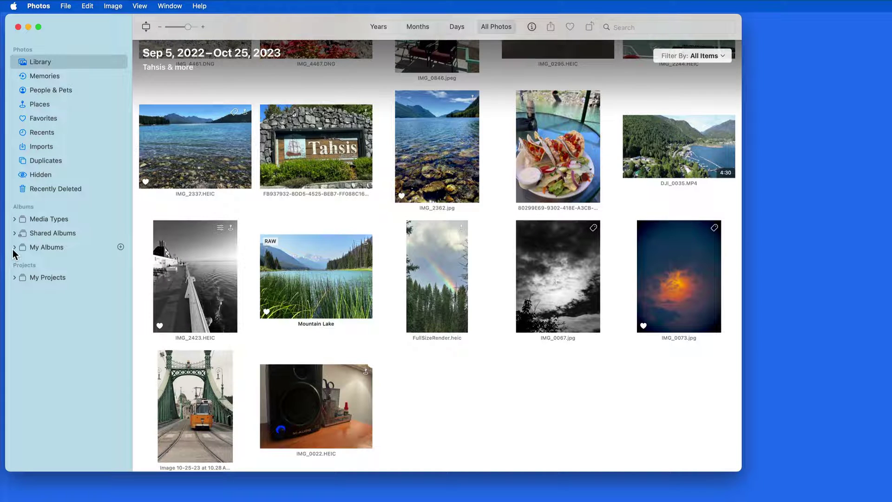
Expand My Albums in the sidebar to list Olympic, Mt Rainier, Dogs! and Best of National Parks
left_click(13, 248)
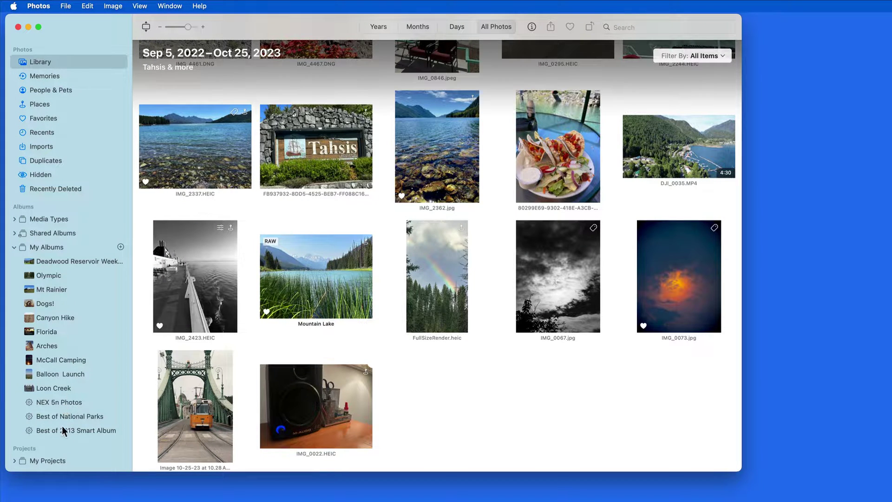
In the Olympic album, move the yellow-flower photo DSC07933 from the first row into the second
left_click(77, 275)
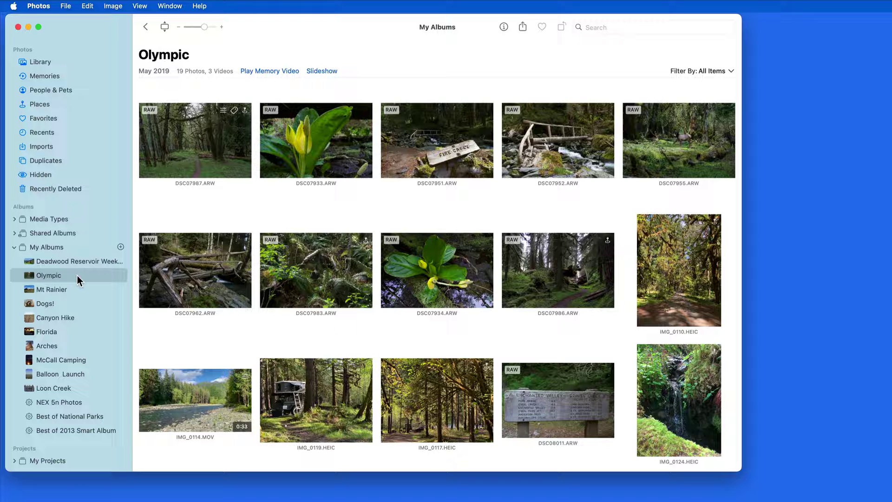
left_click_drag(297, 149, 455, 298)
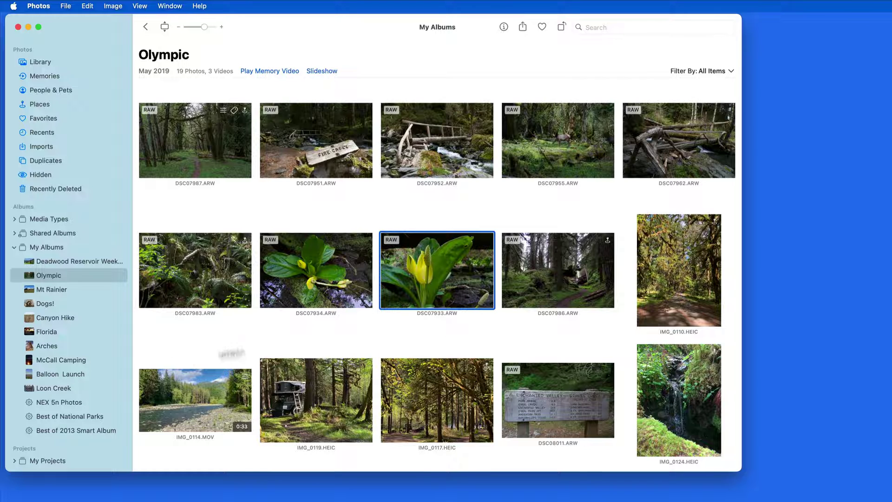
left_click(71, 417)
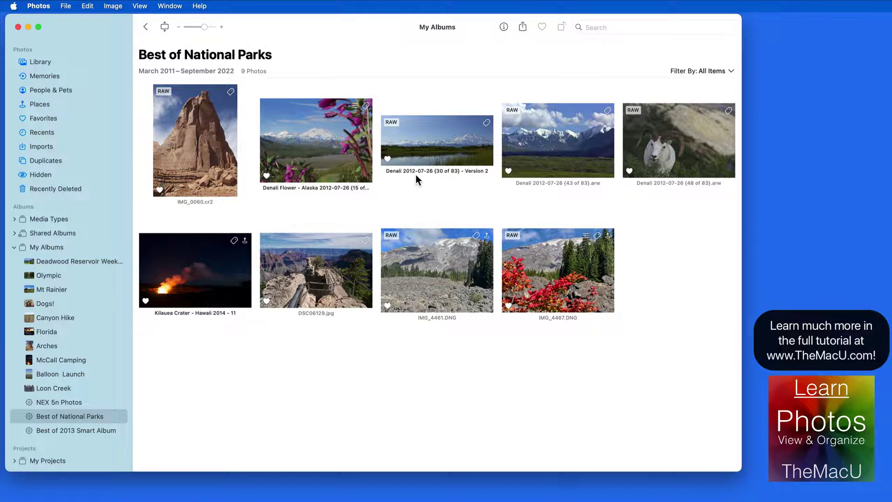
left_click(77, 275)
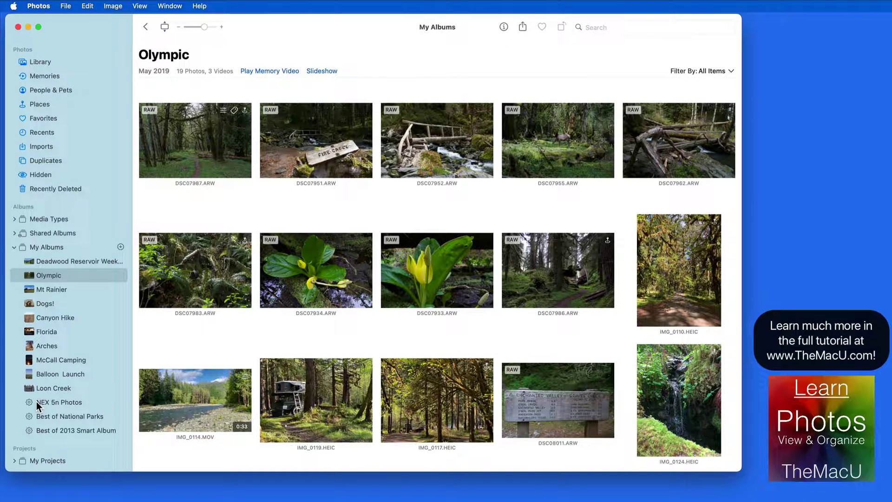
Open the Olympic album's Fire Creek photo DSC07951 at full size
left_click(52, 306)
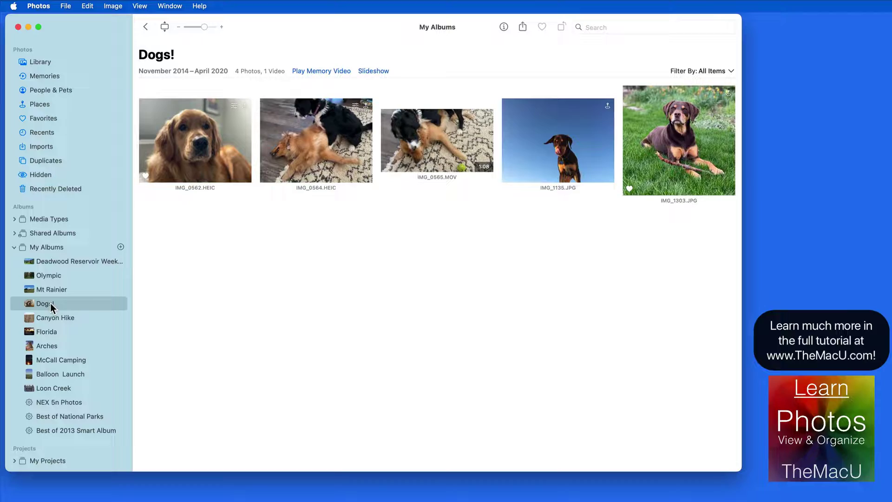
left_click(60, 277)
left_click(322, 158)
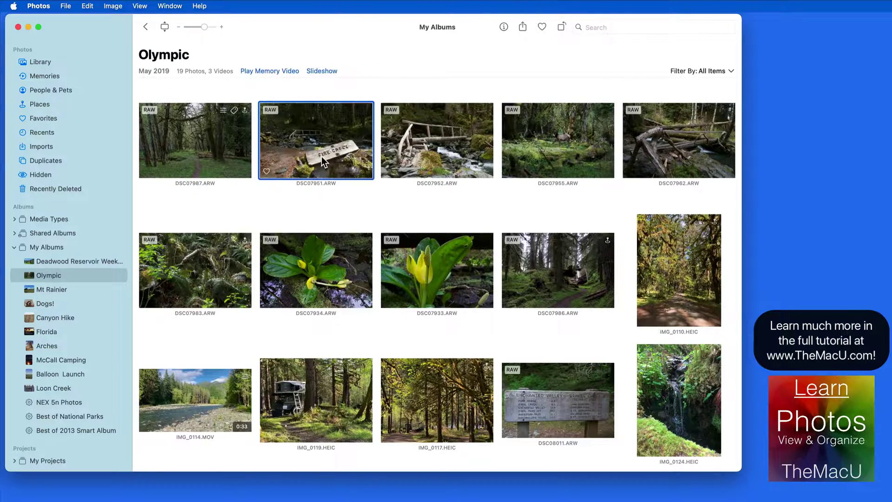
double_click(321, 157)
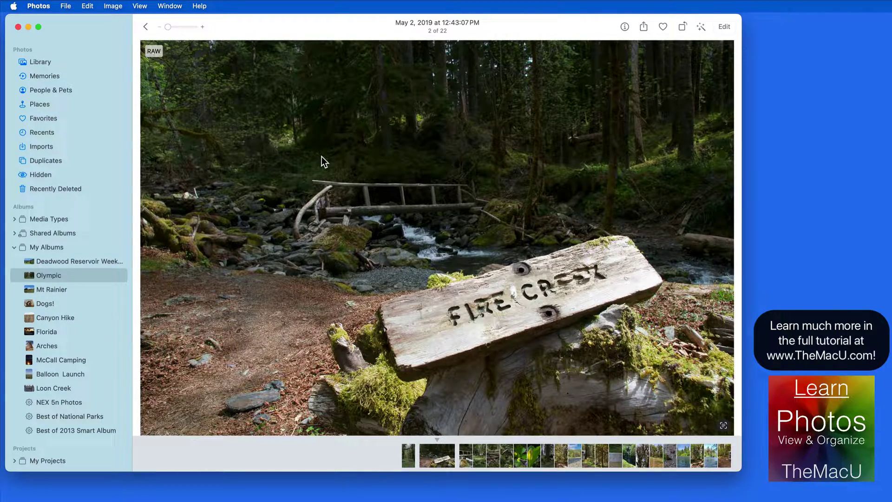
Browse the album to the Enchanted Valley trail-sign photo, 14 of 22
key("Right")
key("Right")
key("Right")
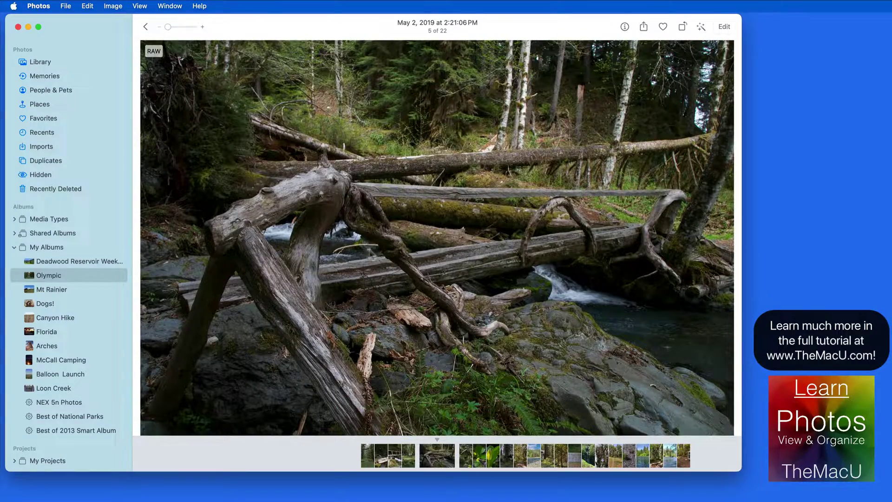
key("Right")
key("Right")
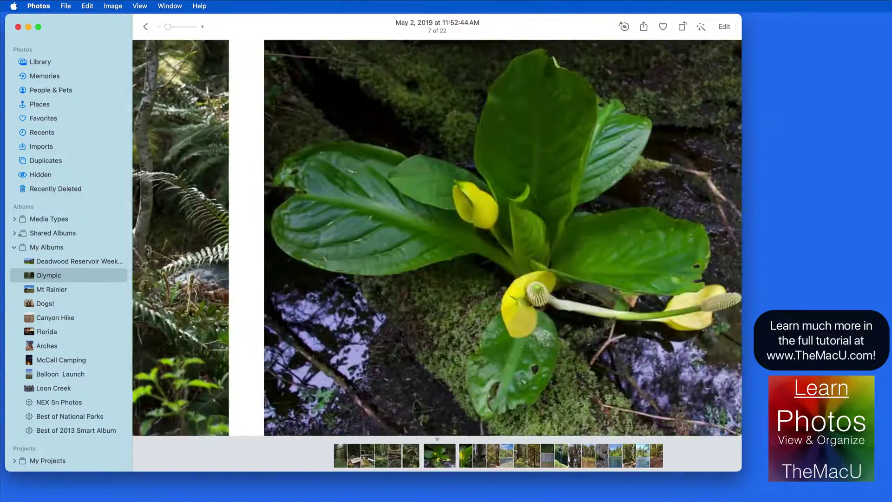
key("Left")
key("Left")
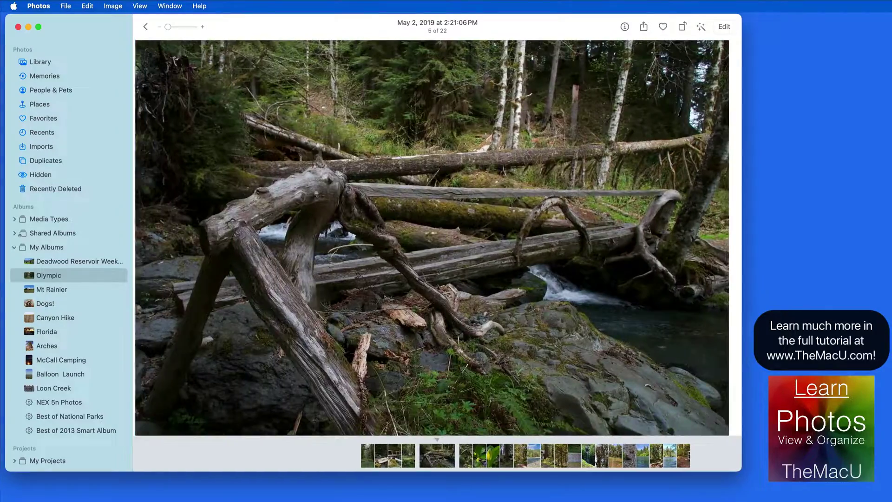
key("Right")
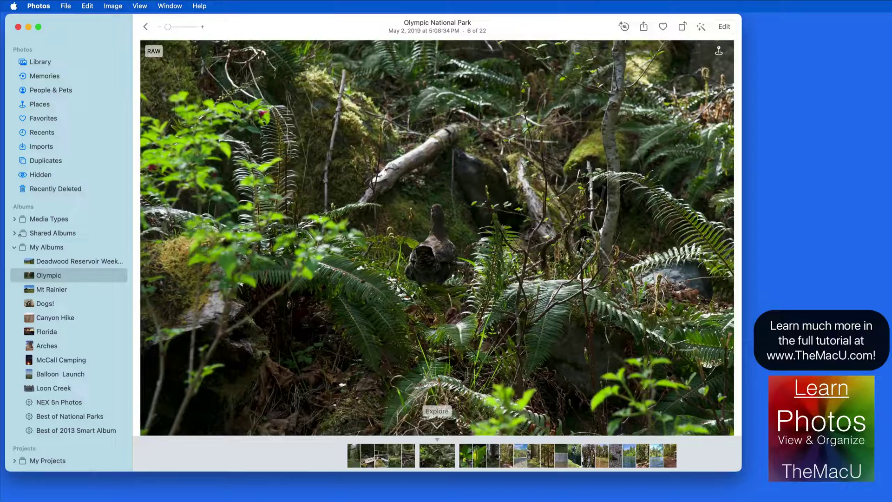
scroll(472, 458, "left", 2)
scroll(441, 459, "right", 8)
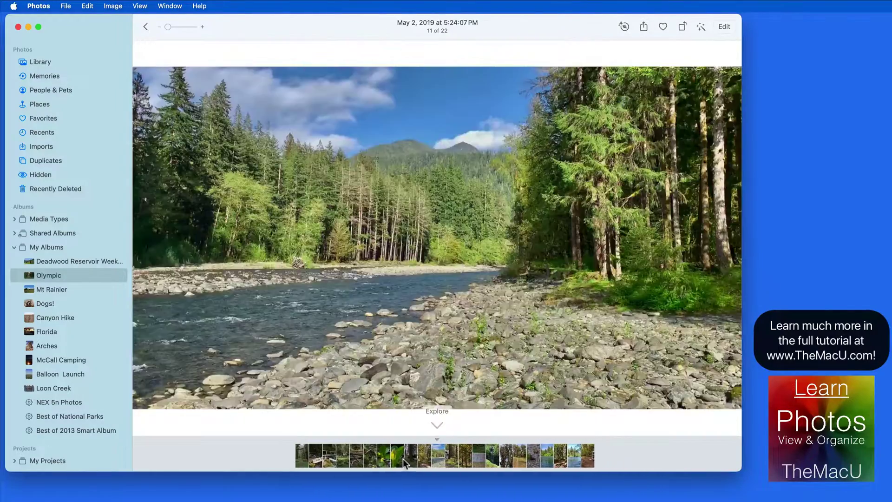
scroll(344, 457, "right", 2)
scroll(339, 459, "left", 1)
scroll(350, 459, "right", 1)
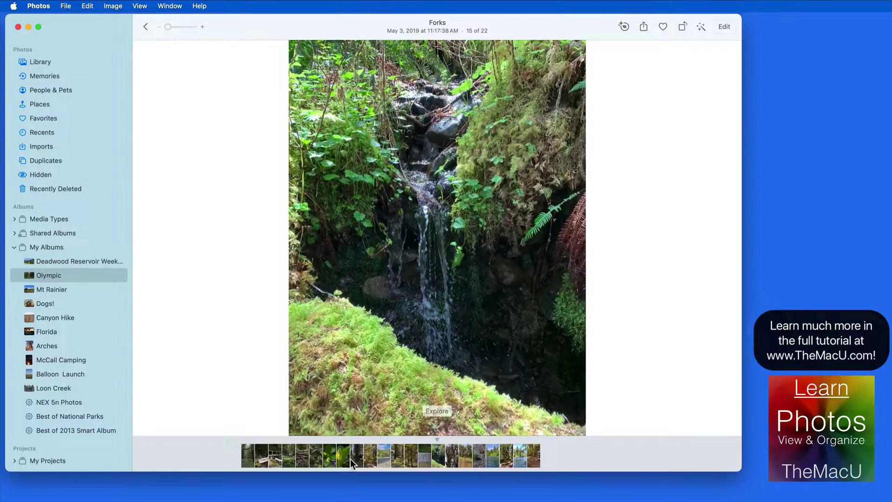
scroll(358, 459, "left", 1)
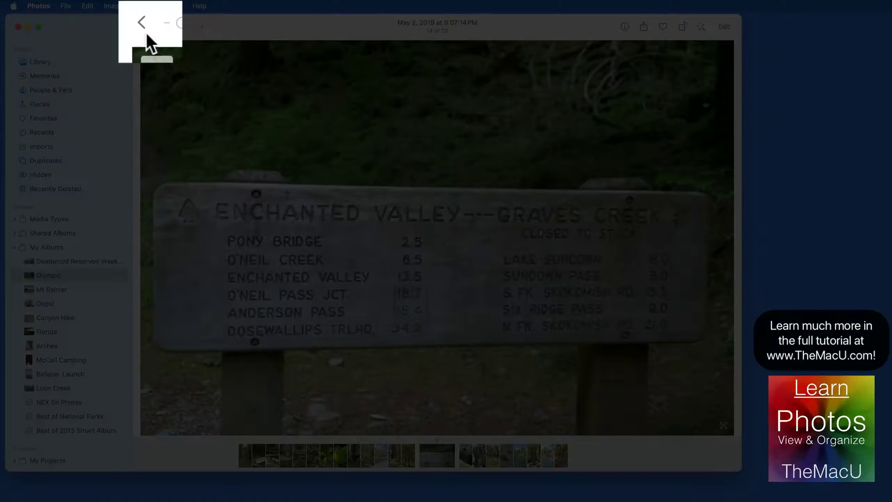
Move trail-sign photo DSC08011 to the first row, then delete it from the Olympic album
left_click(146, 26)
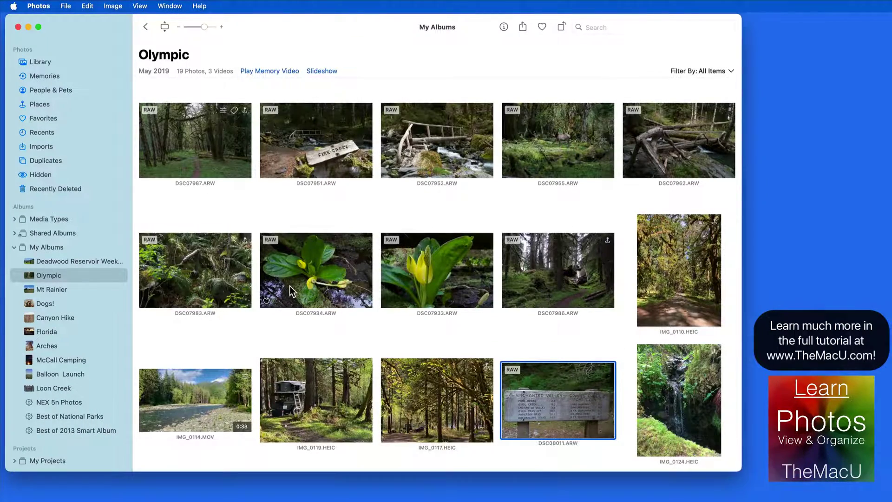
scroll(289, 286, "down", 1)
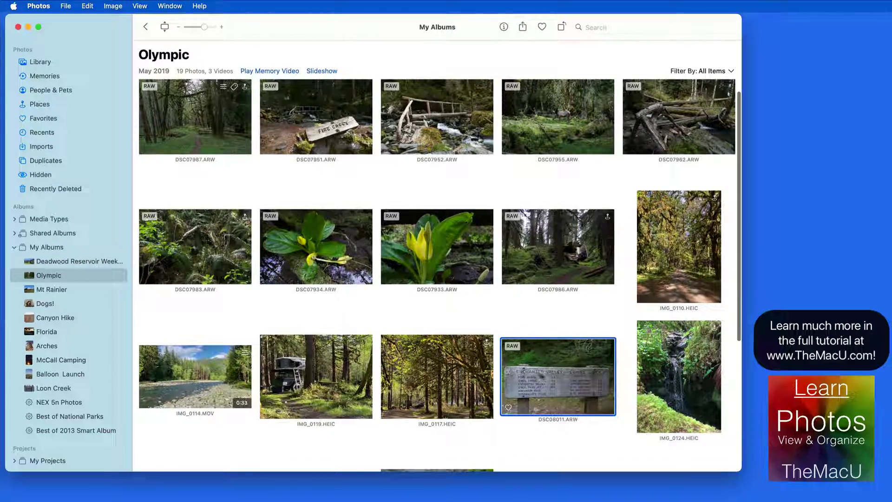
left_click_drag(547, 381, 265, 138)
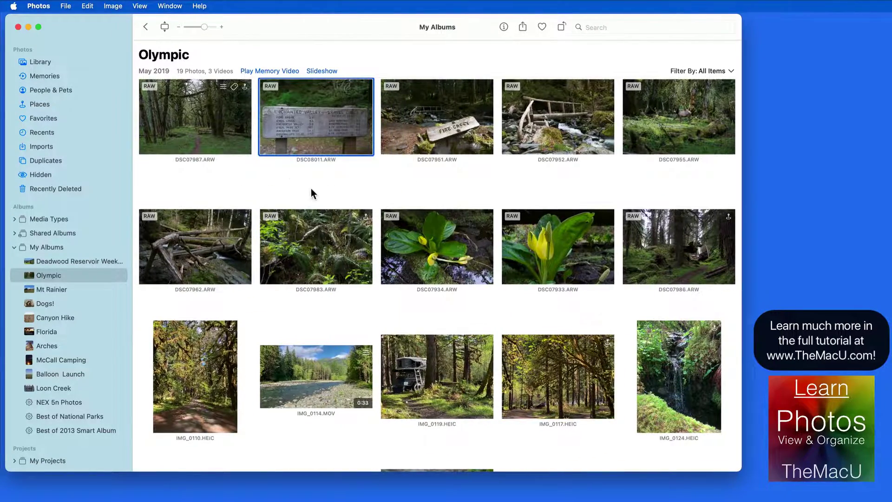
scroll(311, 189, "down", 4)
scroll(311, 189, "up", 5)
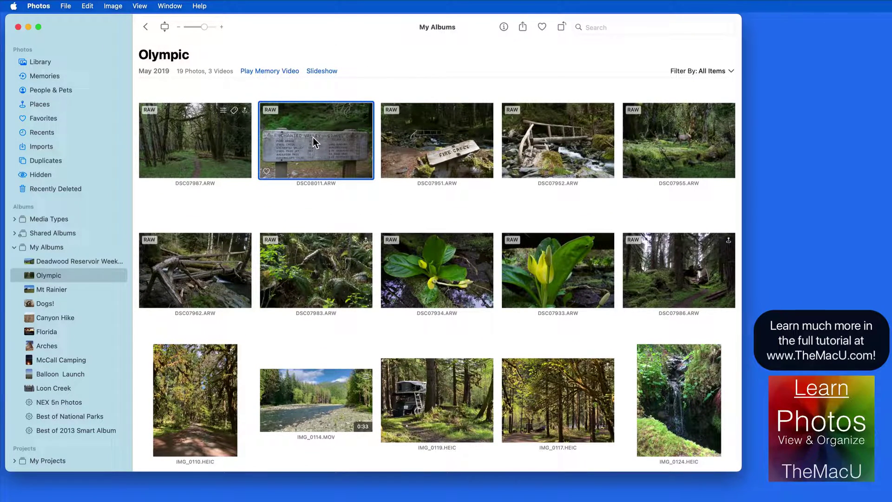
key("BackSpace")
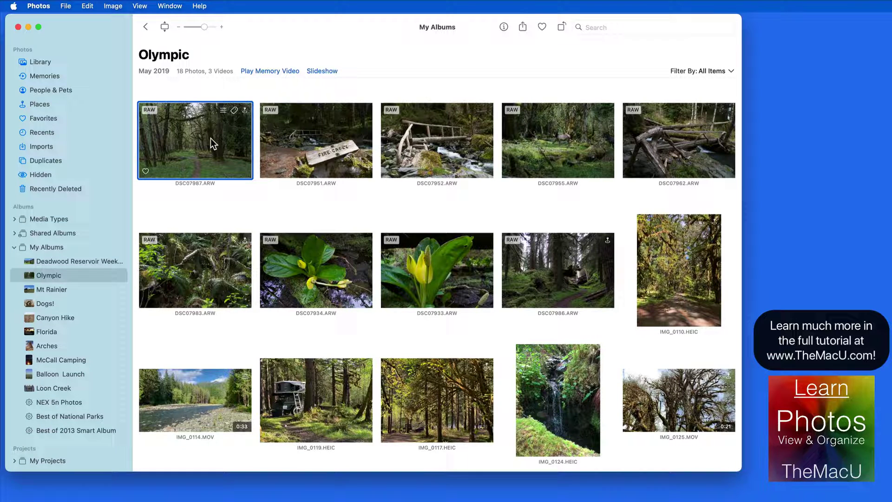
Title the first Olympic photo, DSC07987, 'Trail' in the Info window
key("super+i")
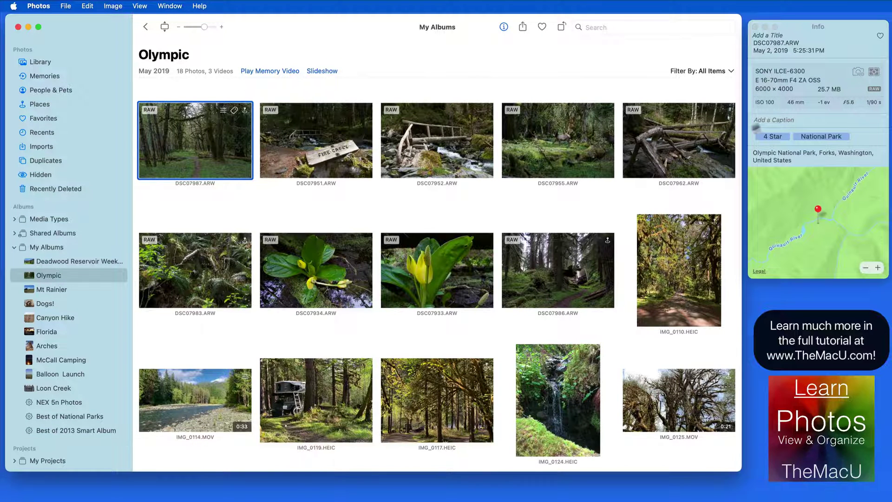
left_click(767, 35)
type("Trail")
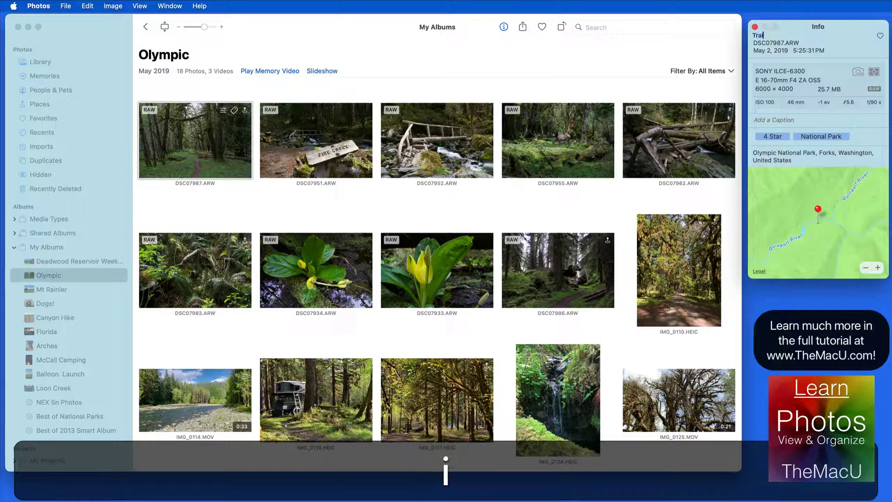
key("Return")
Show the Olympic album's details and play it as a slideshow
left_click(395, 213)
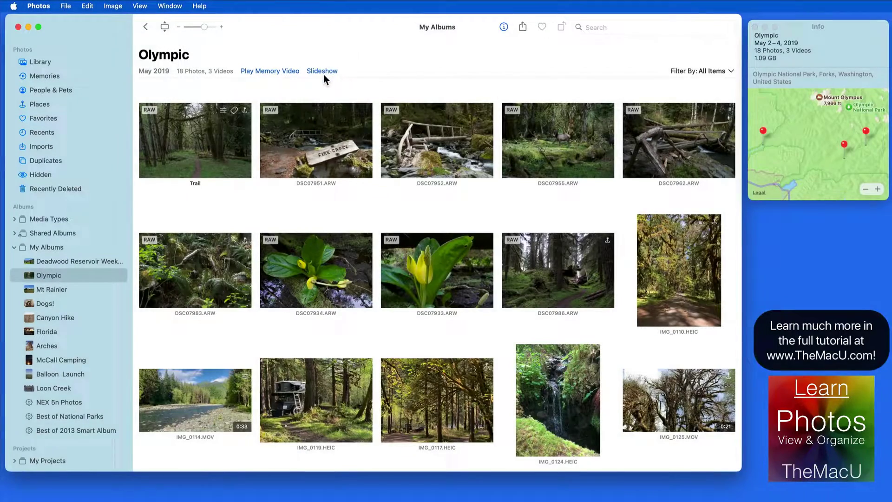
left_click(321, 72)
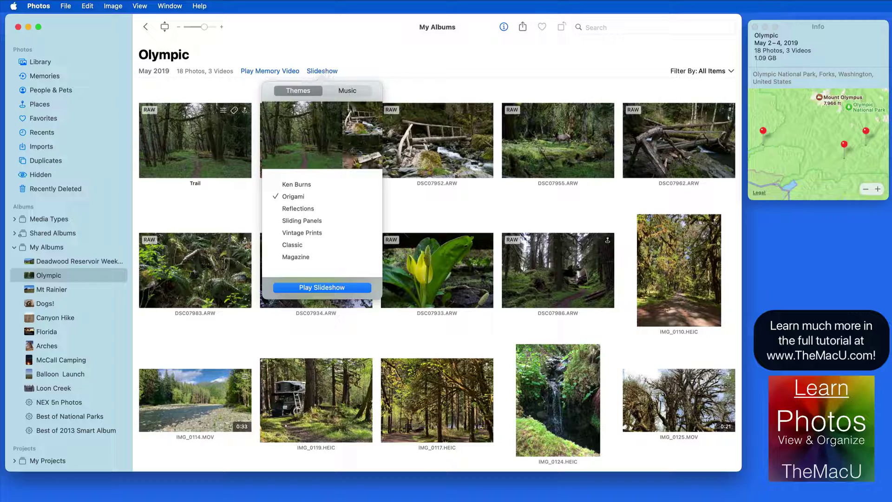
left_click(324, 288)
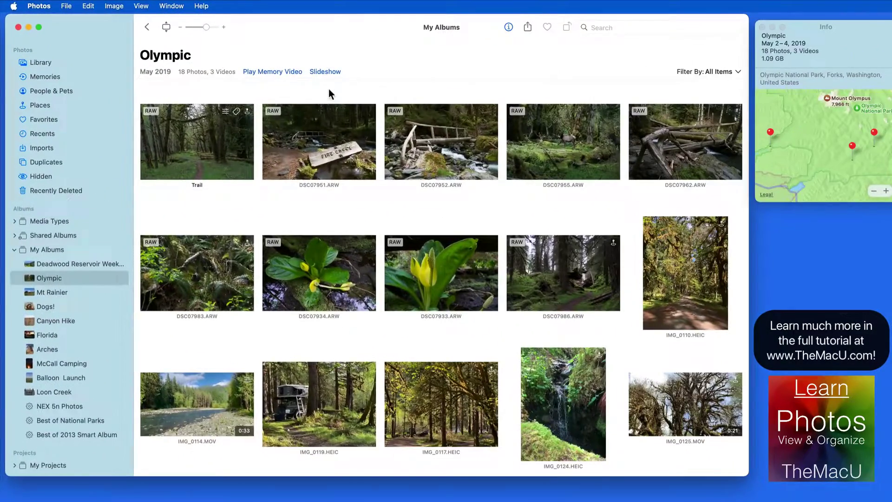
Create a new empty album named 'British Columbia '23' via File > New Album
left_click(67, 63)
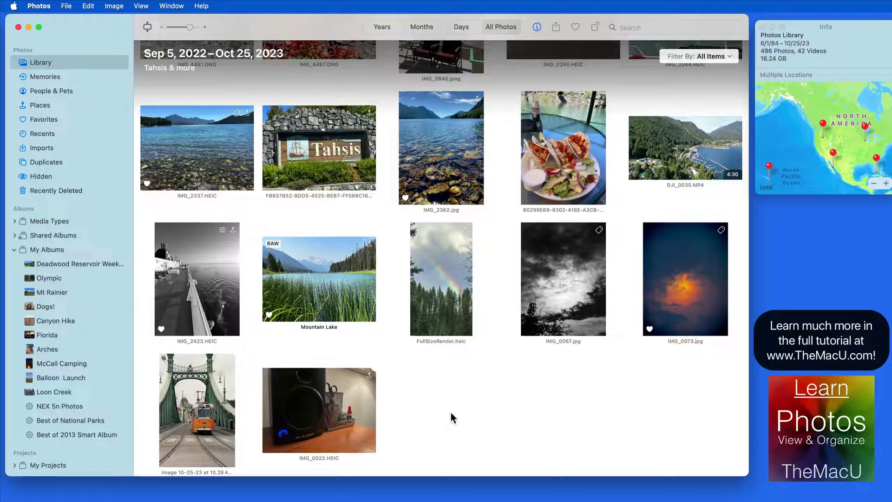
left_click(66, 6)
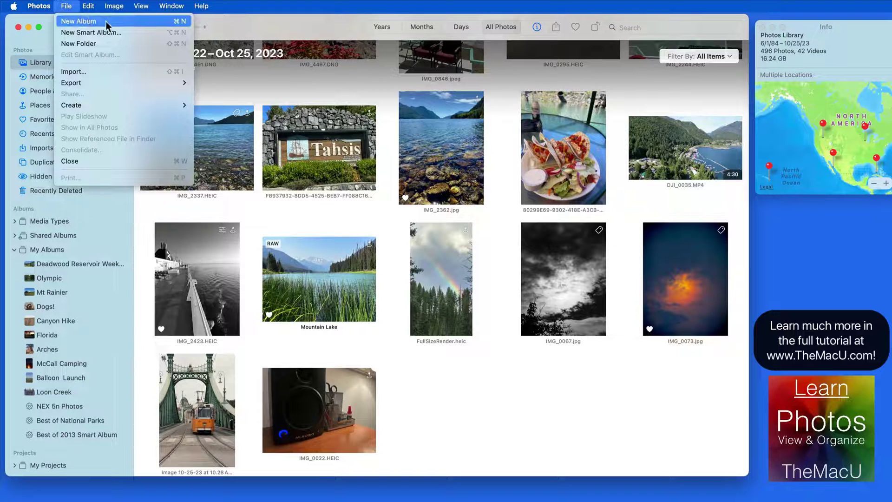
left_click(147, 21)
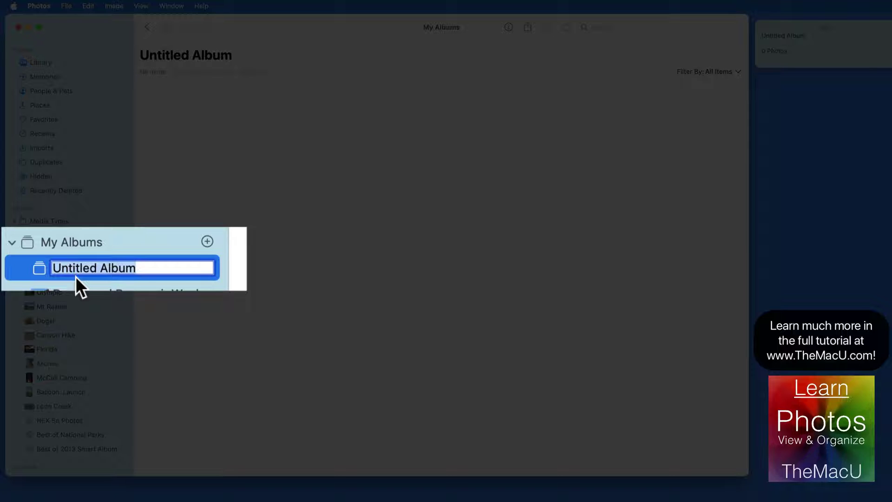
type("British Columbia '23")
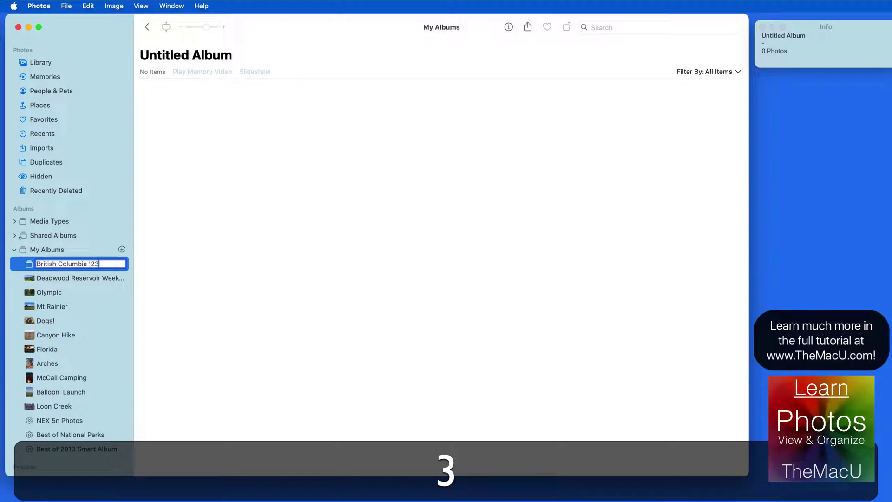
key("Return")
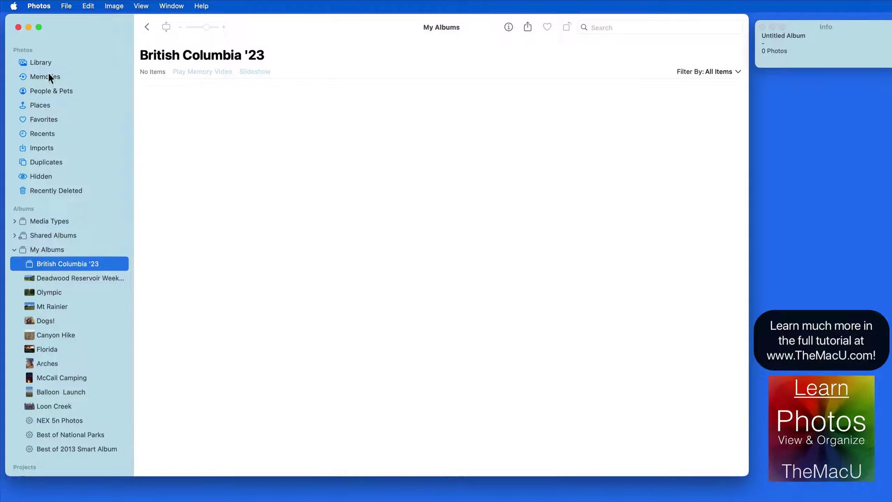
Drag the three Tahsis photos, IMG_2337 through IMG_2362, into British Columbia '23
left_click(50, 61)
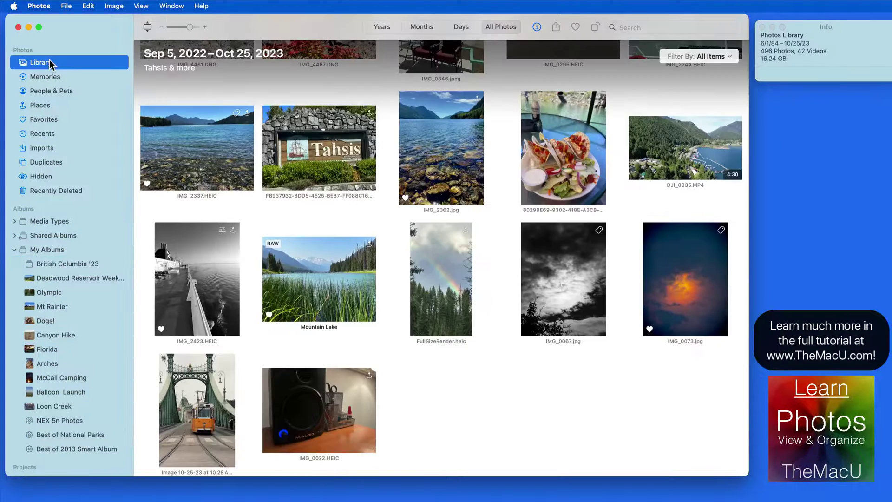
left_click(209, 151)
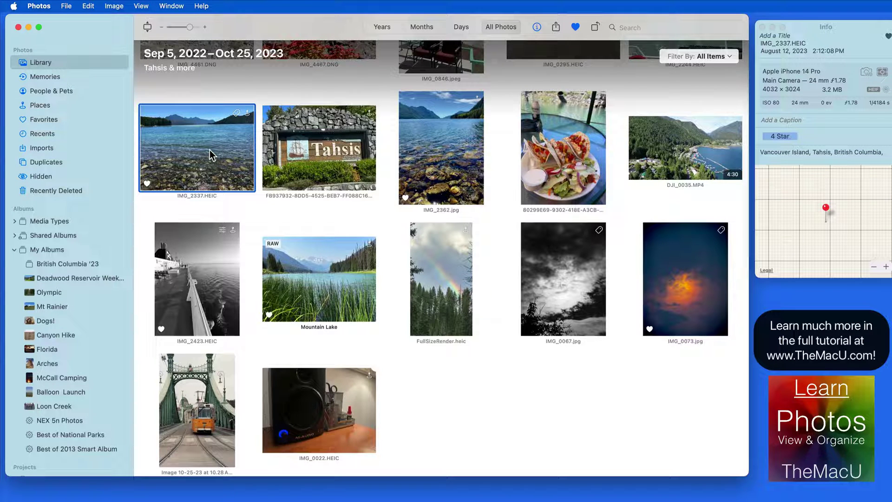
left_click(427, 137, "shift")
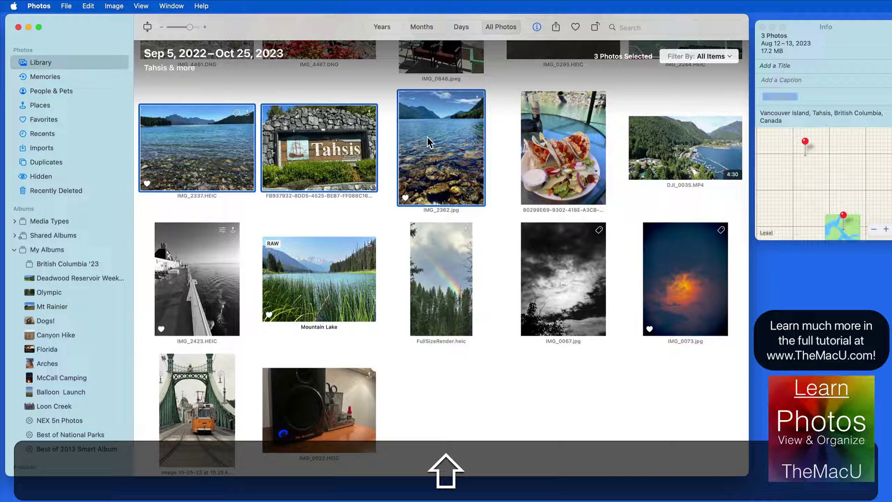
left_click_drag(438, 147, 65, 264)
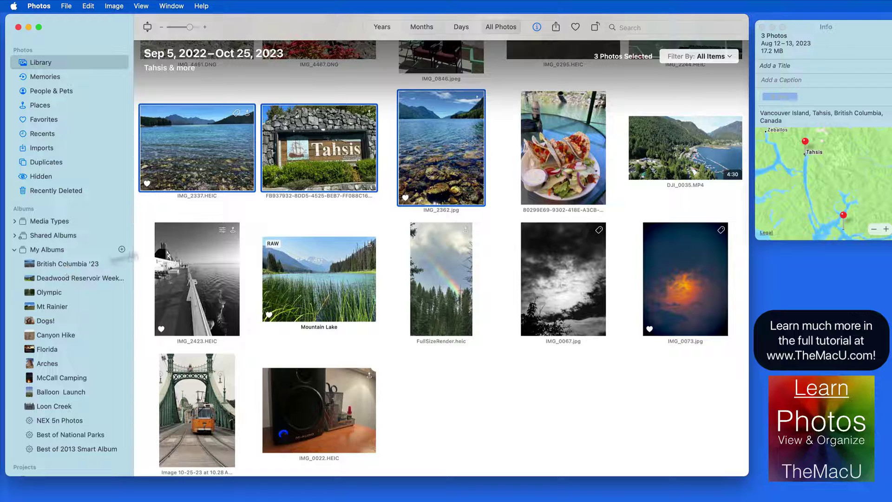
Select the food photo and the DJI_0035 video in the Library
left_click(289, 210)
left_click(564, 154)
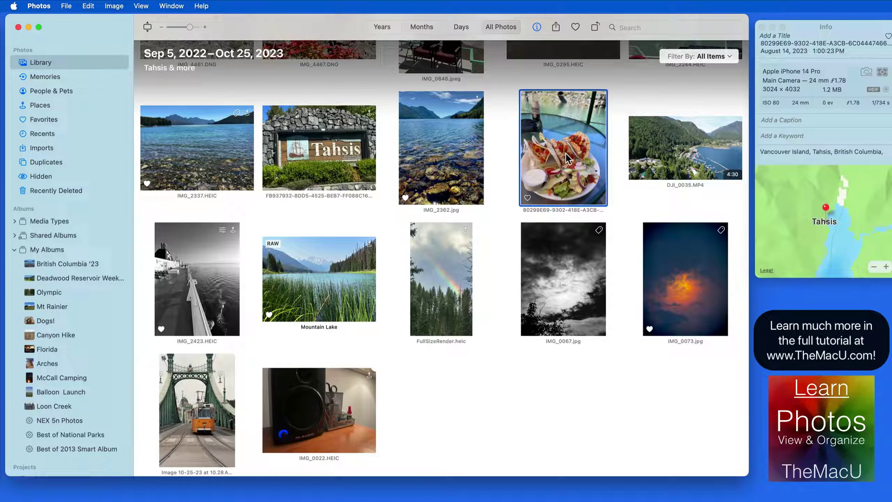
left_click(680, 155, "super")
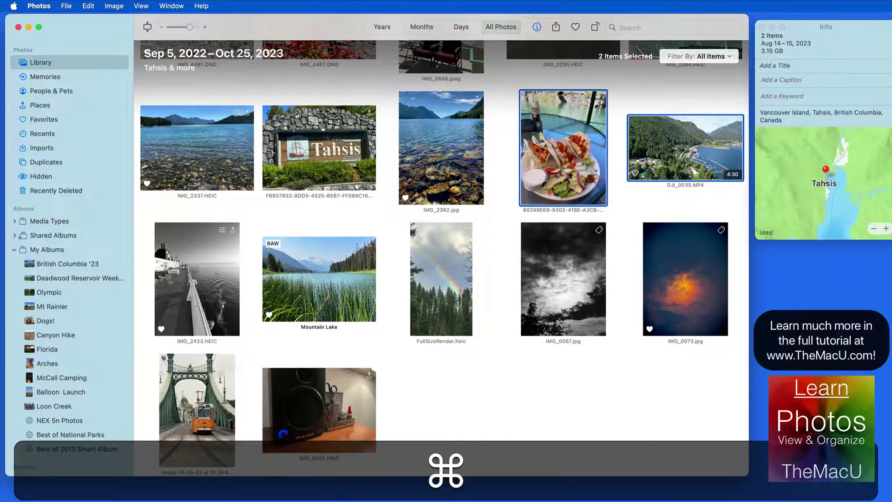
Add the food photo, DJI_0035 video and Mountain Lake to British Columbia '23, then verify it
left_click(306, 274, "super")
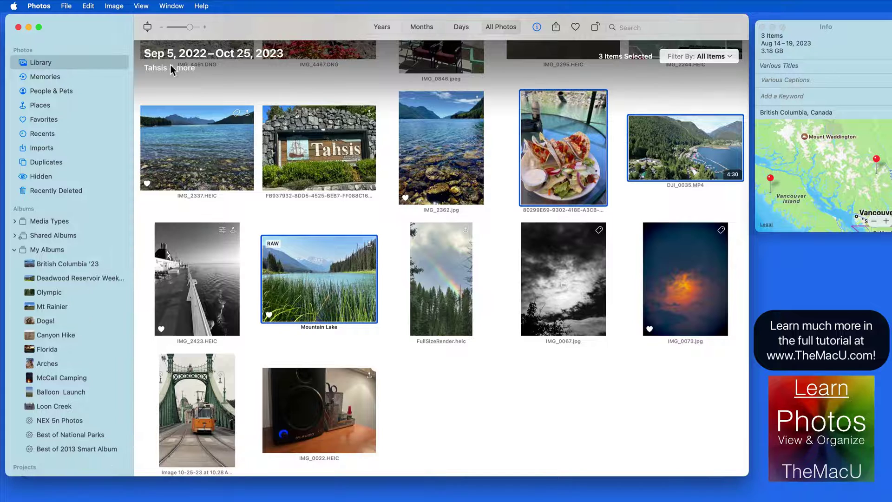
left_click(114, 6)
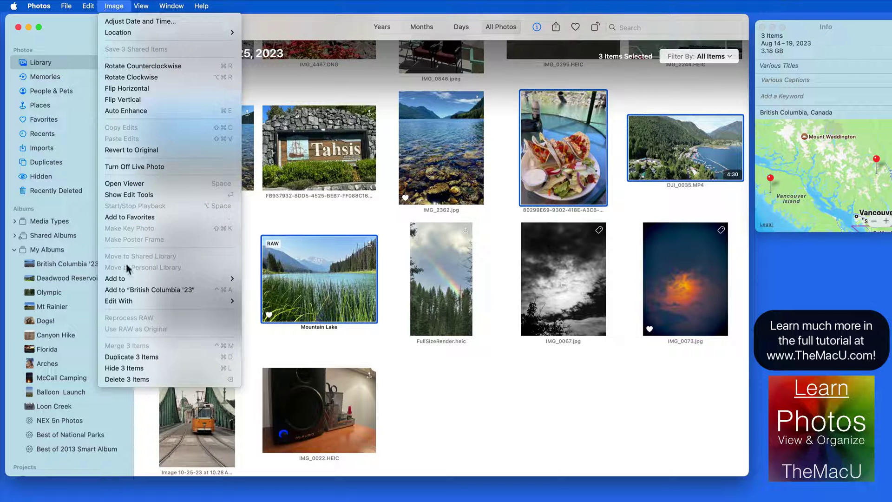
mouse_move(129, 279)
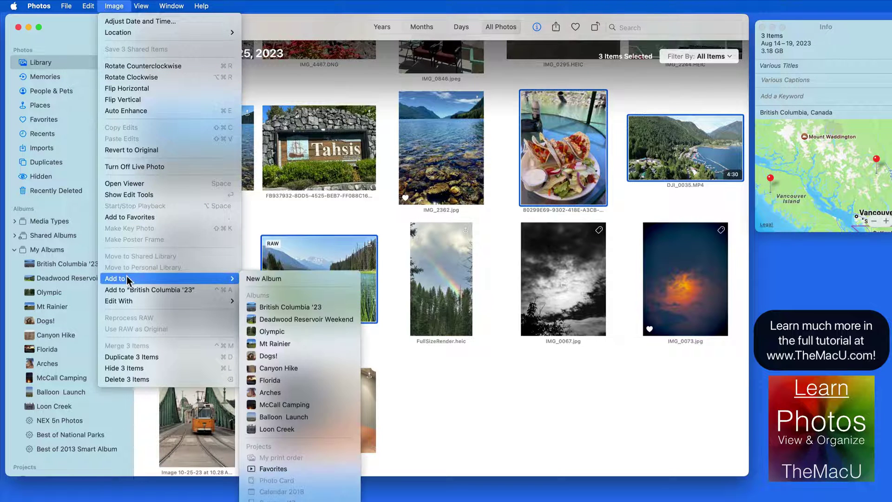
left_click(319, 308)
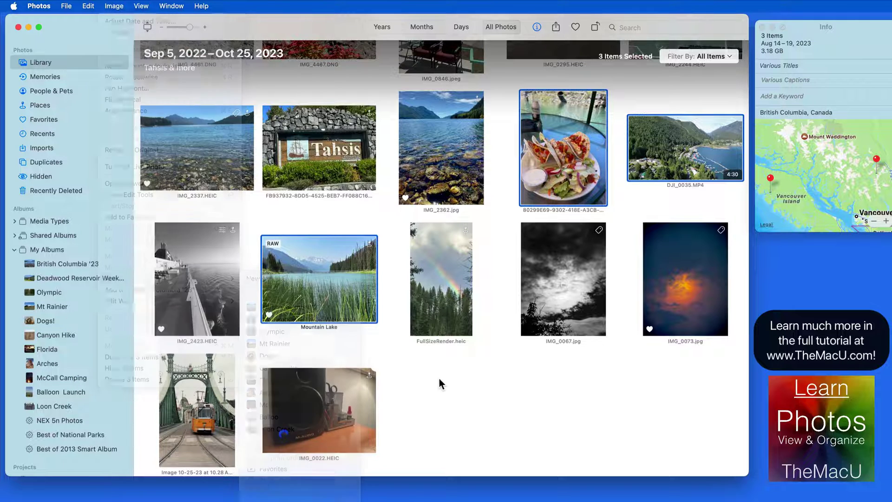
right_click(549, 112)
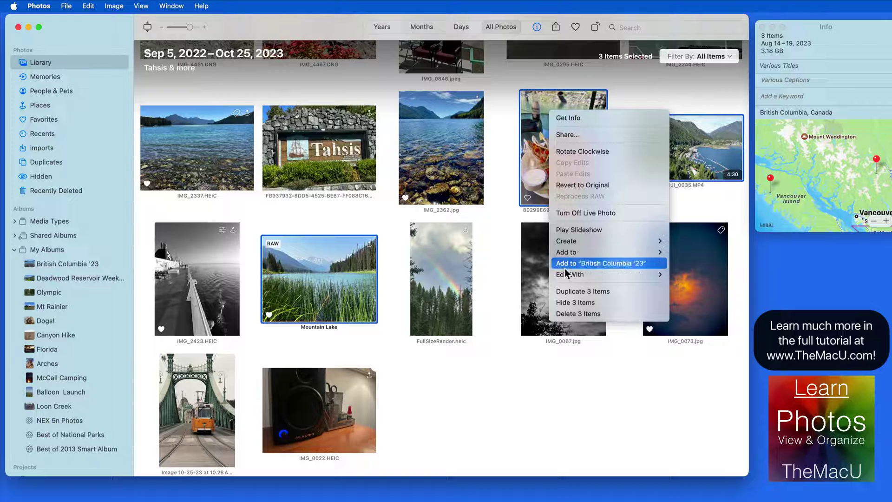
mouse_move(565, 251)
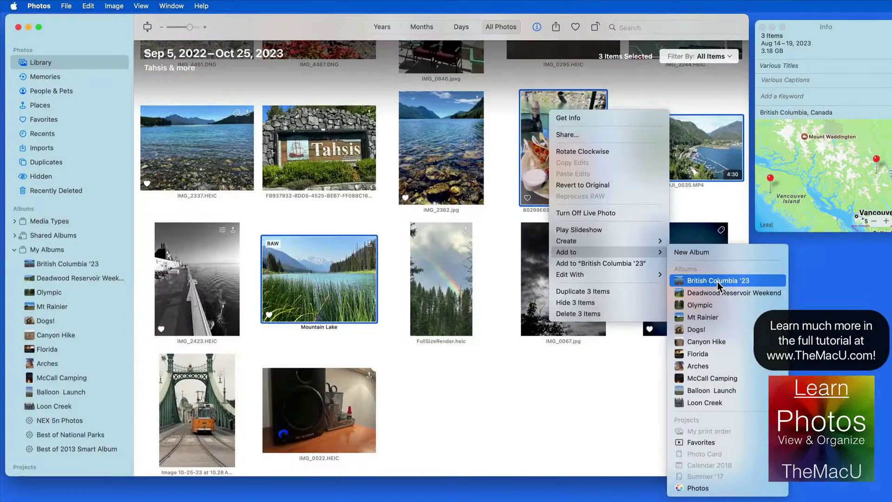
left_click(717, 281)
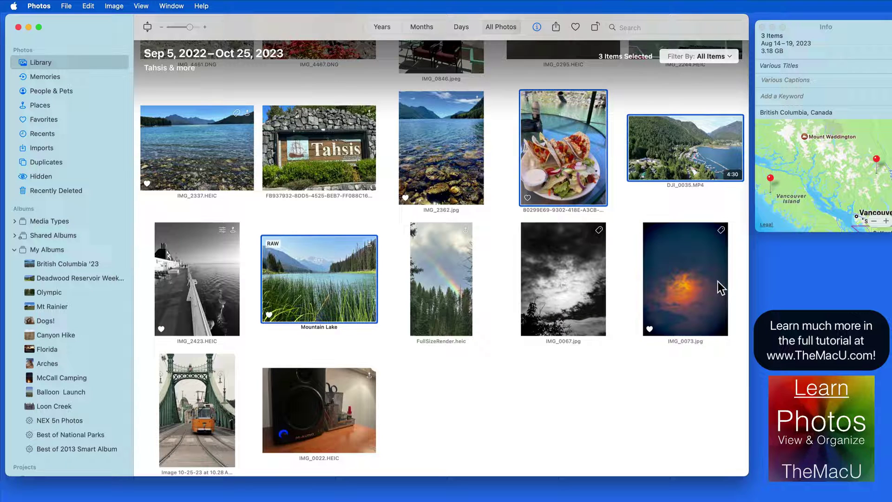
left_click(65, 264)
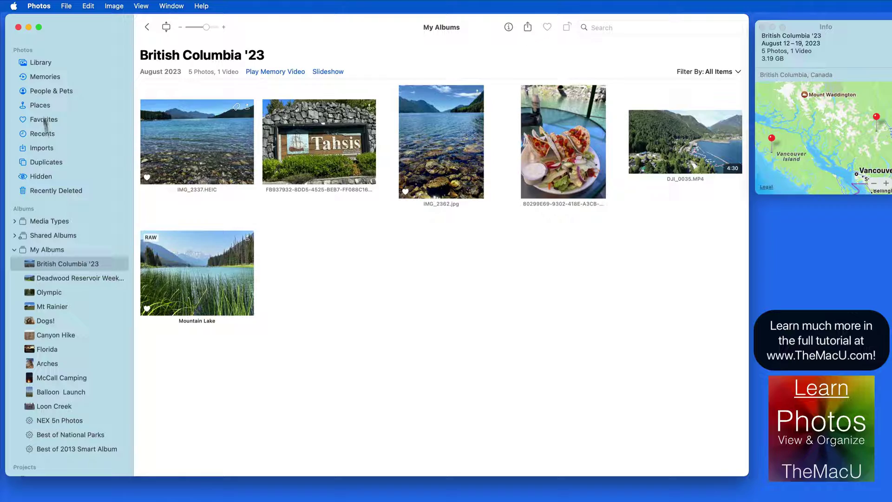
left_click(41, 64)
Put the four Mirador Britanico Hike items into a new album named 'Patagonia'
scroll(298, 227, "up", 15)
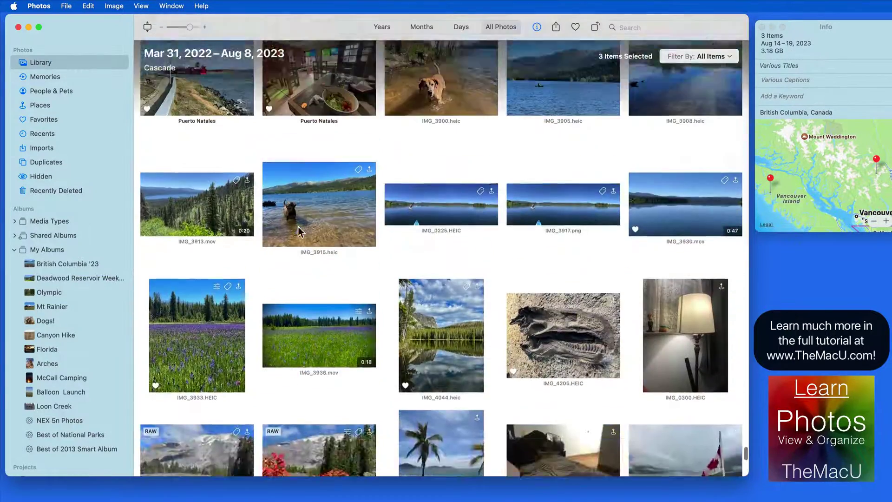
scroll(298, 226, "down", 3)
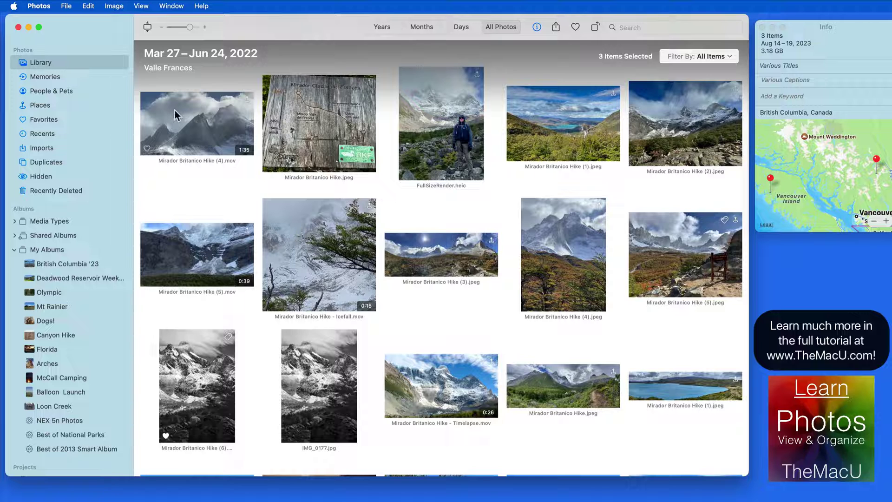
left_click(197, 124)
left_click(559, 111, "shift")
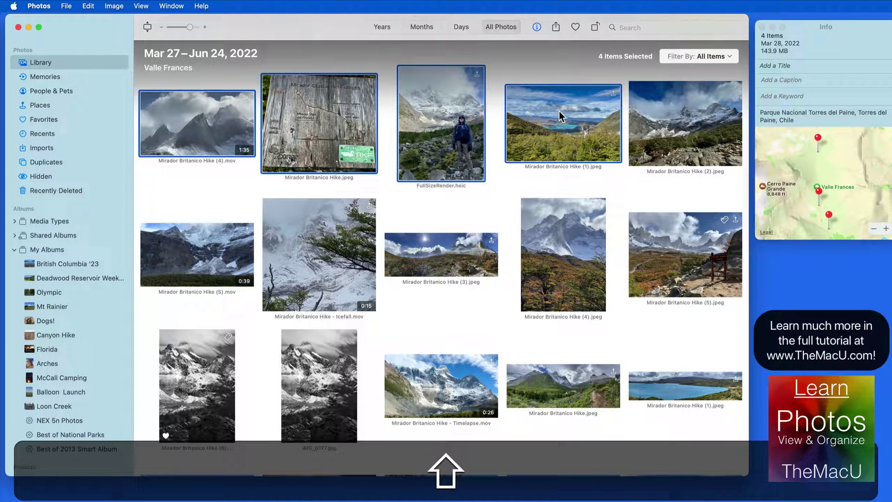
right_click(436, 106)
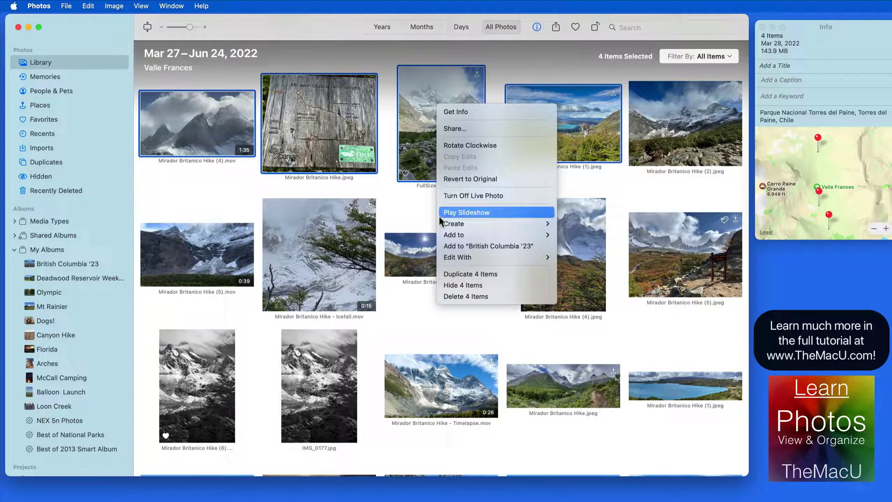
mouse_move(443, 240)
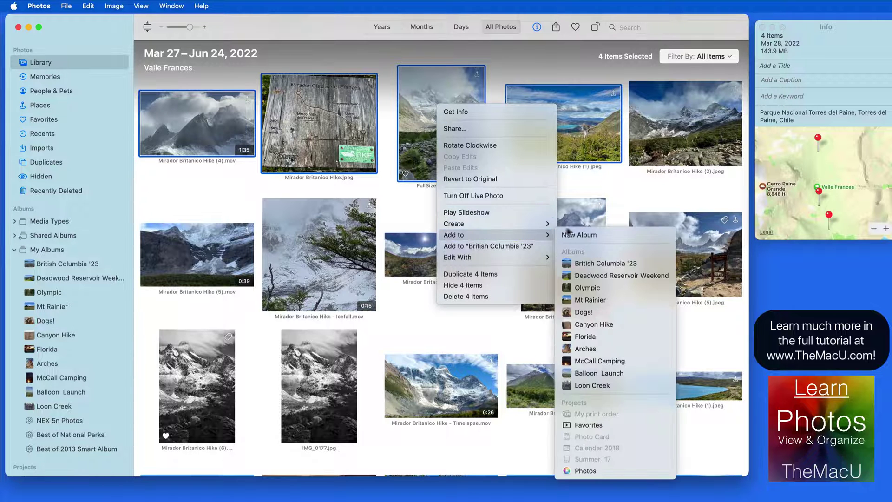
left_click(607, 237)
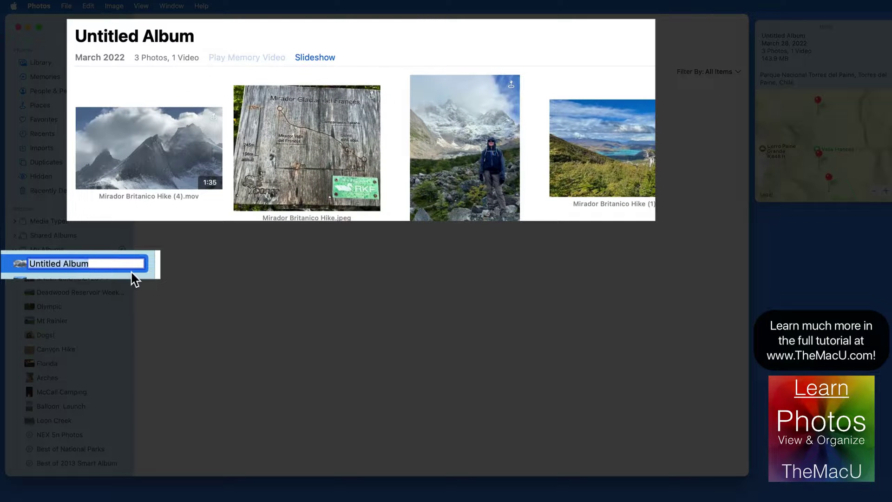
type("Patago")
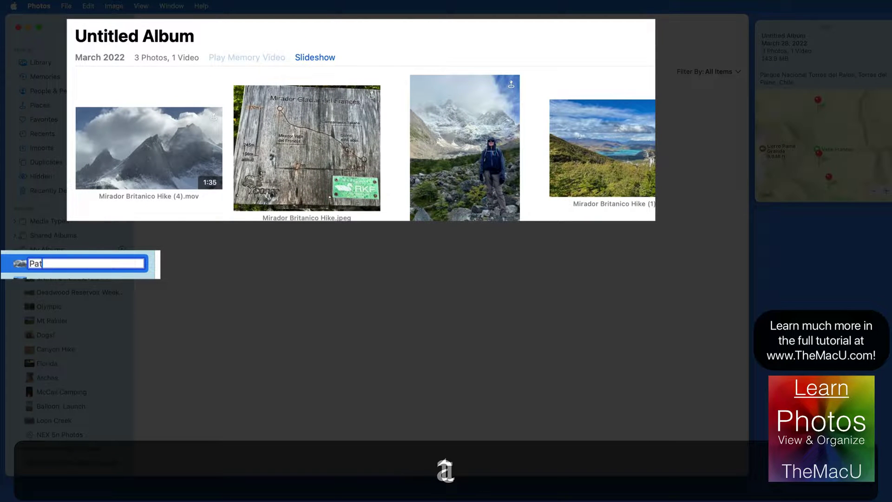
type("nia")
key("Return")
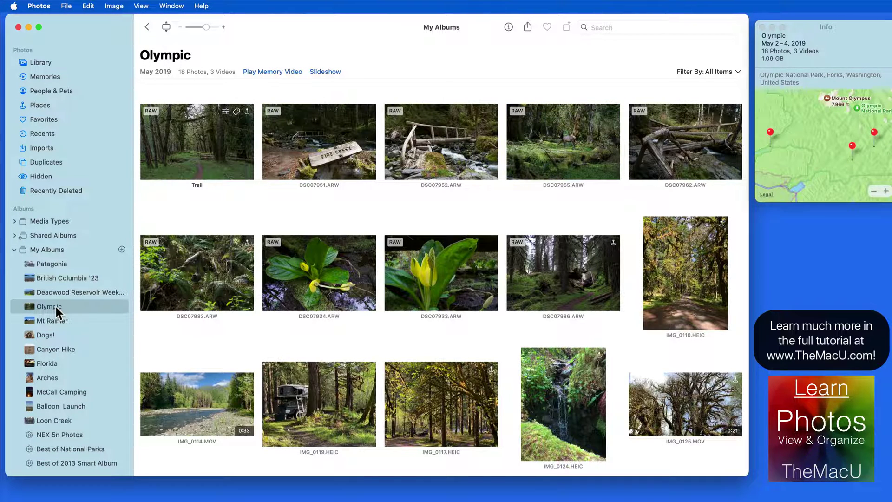
Keep the Olympic album sorted by title
right_click(33, 307)
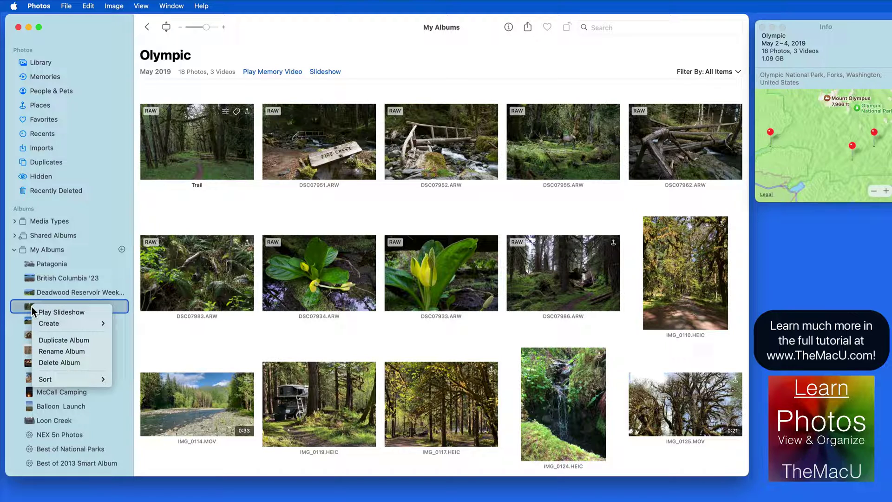
mouse_move(57, 383)
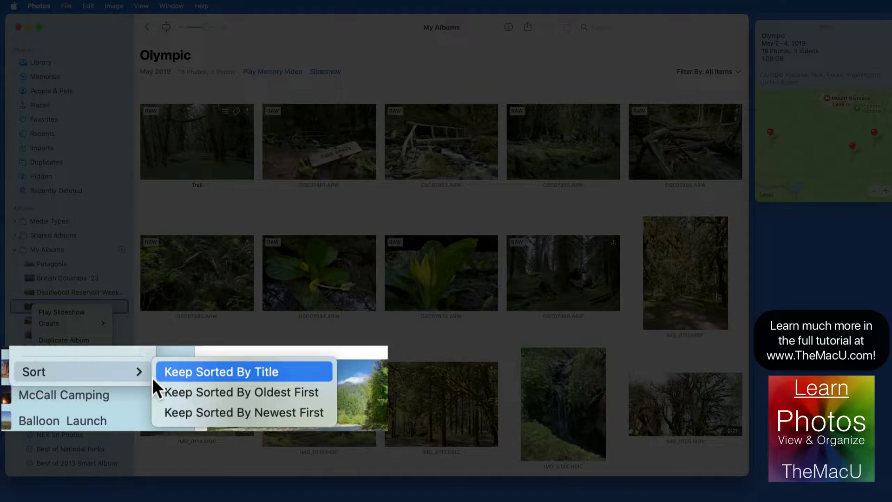
key("Escape")
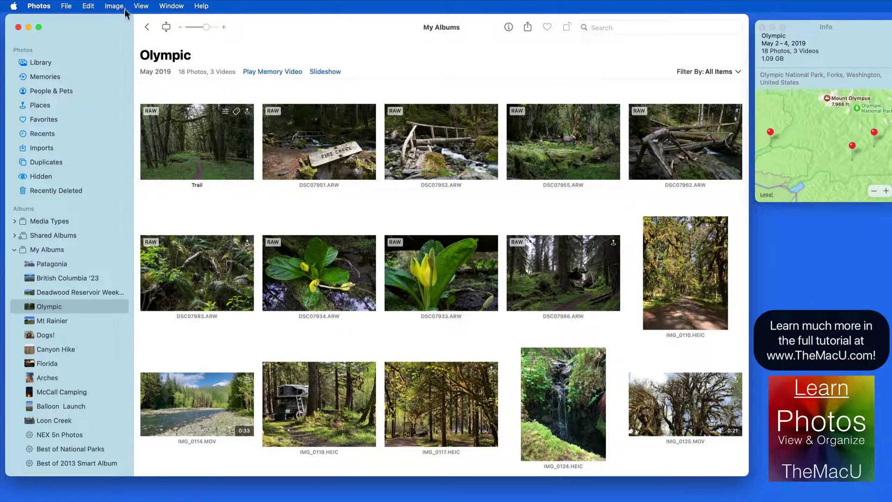
left_click(141, 6)
mouse_move(151, 190)
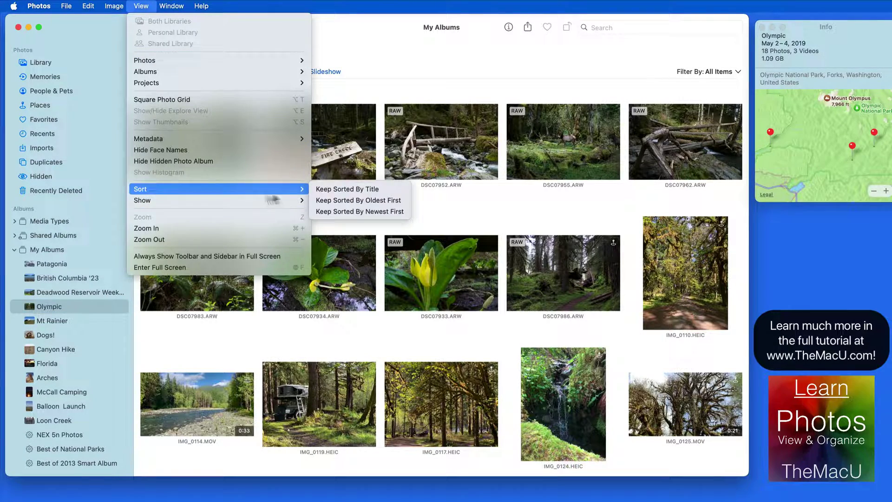
left_click(320, 188)
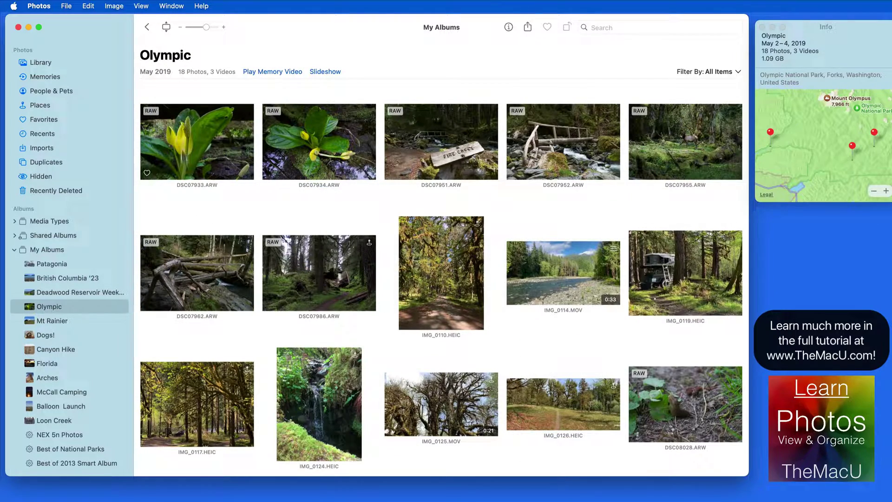
Switch the Olympic sort to newest first, then settle on oldest first
left_click(141, 6)
mouse_move(163, 189)
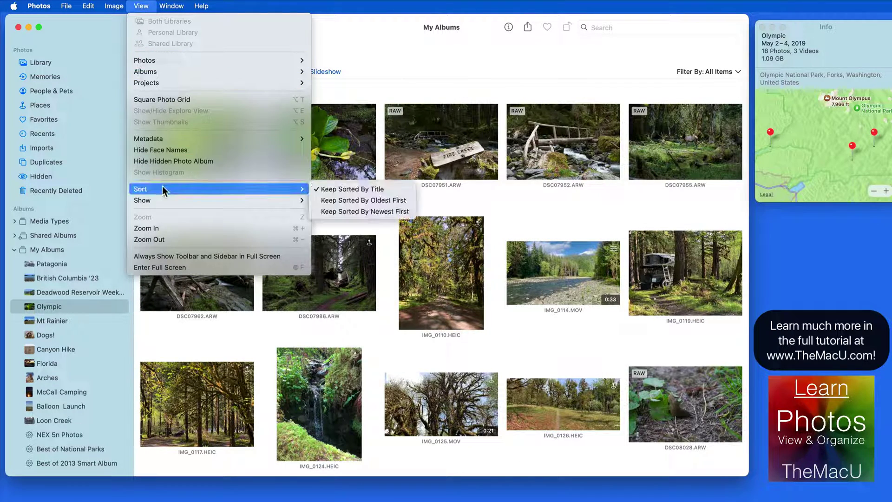
left_click(336, 211)
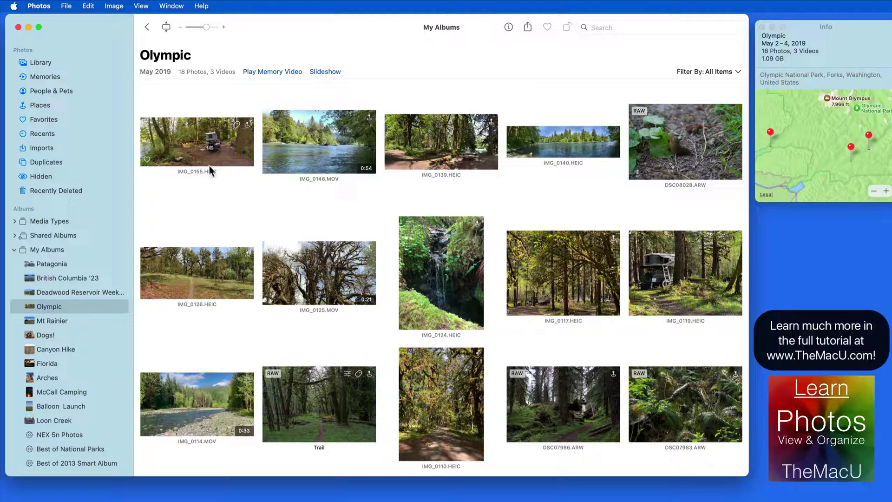
left_click(142, 6)
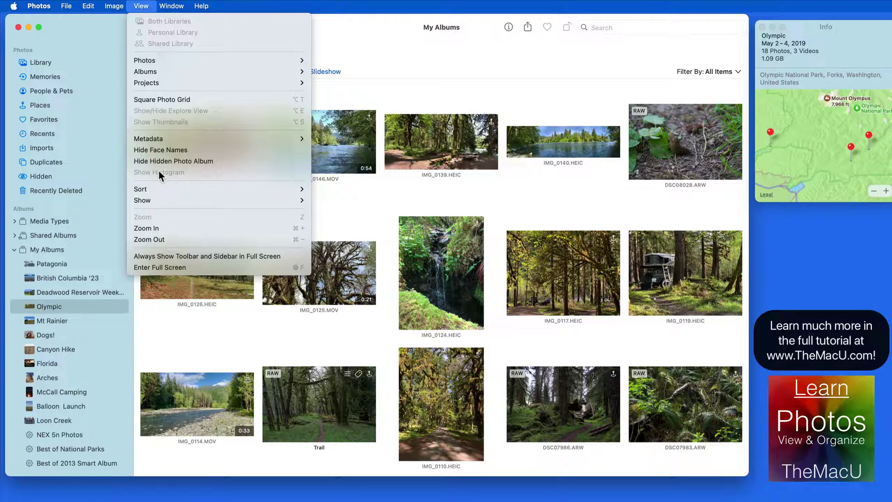
mouse_move(158, 188)
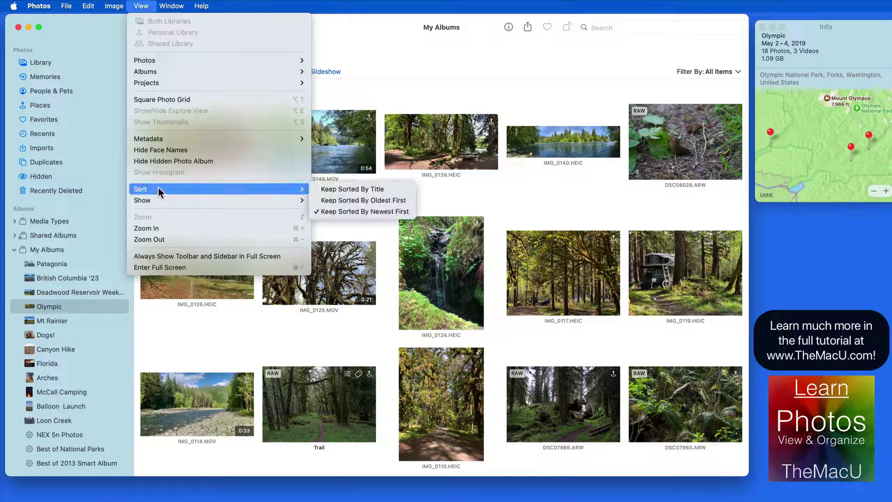
left_click(330, 200)
scroll(310, 227, "down", 3)
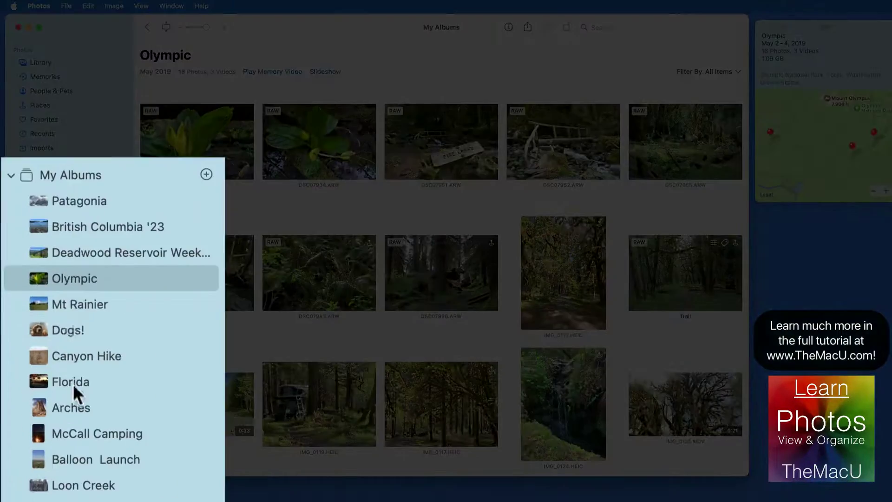
Move Olympic below Canyon Hike and Arches up between Mt Rainier and Dogs! in My Albums
left_click_drag(78, 274, 76, 368)
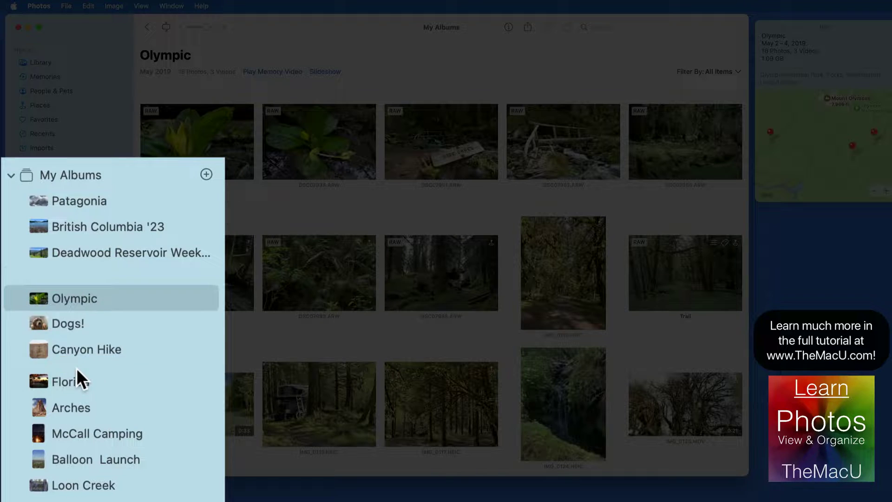
left_click_drag(75, 403, 75, 295)
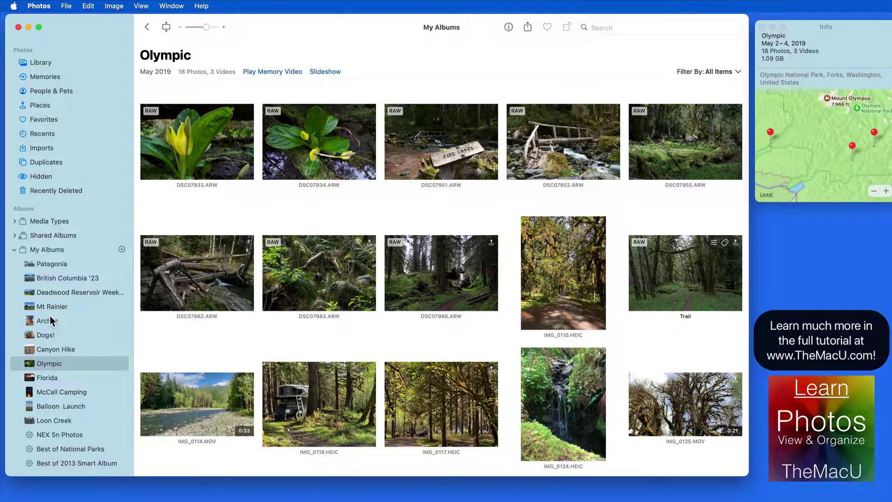
Create a new album folder named 'Destinations' from the File menu
left_click(66, 7)
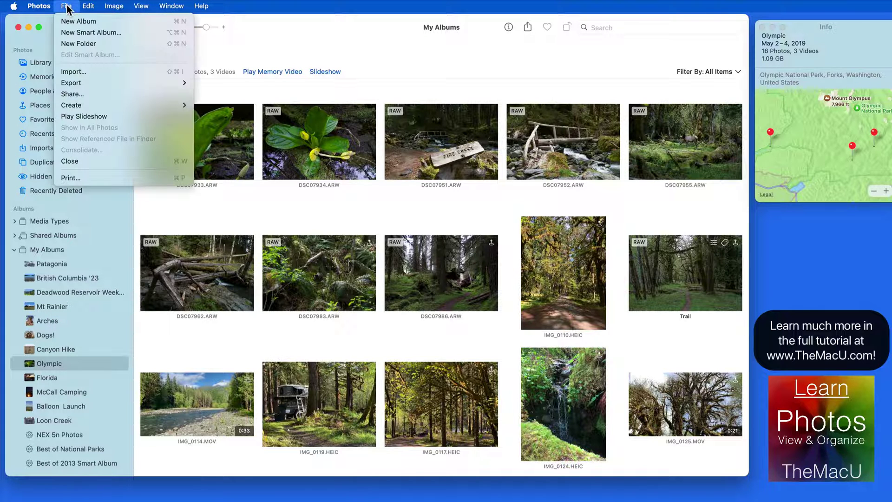
left_click(113, 44)
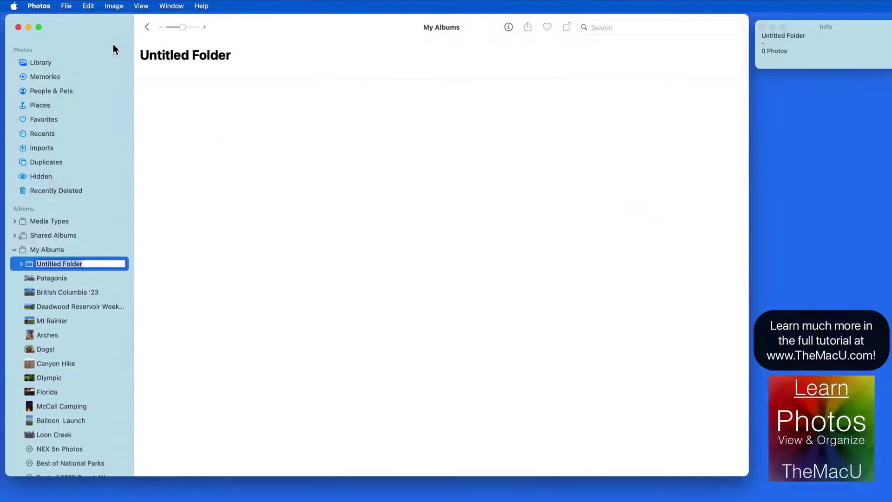
type("Destinations")
key("Return")
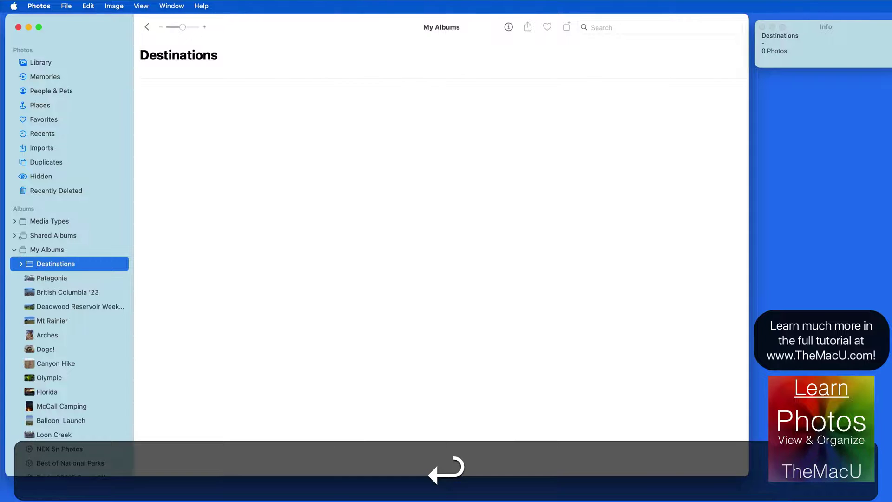
Move Mt Rainier, British Columbia '23, Patagonia and Olympic into the Destinations folder
left_click(49, 319)
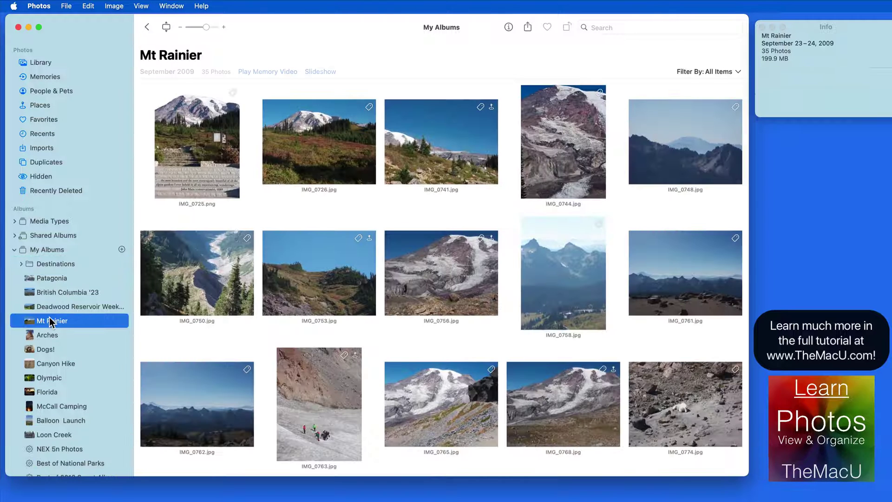
left_click_drag(49, 320, 50, 262)
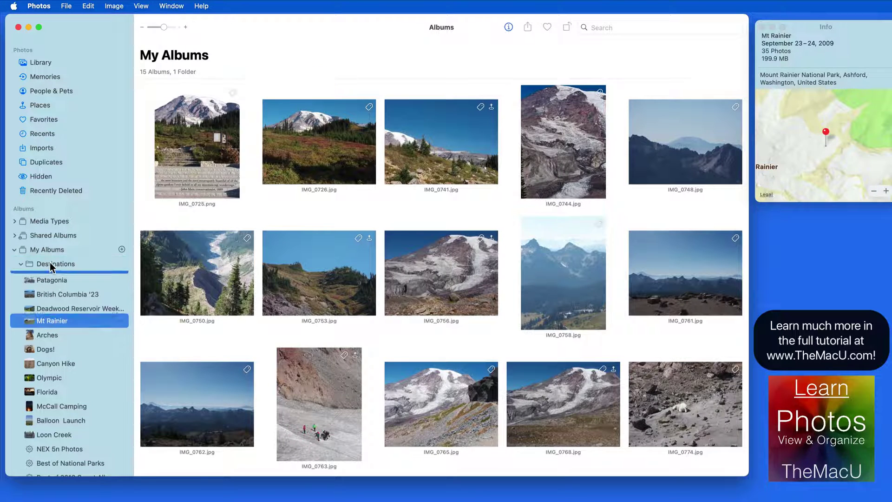
left_click_drag(49, 299, 48, 263)
left_click_drag(44, 377, 49, 263)
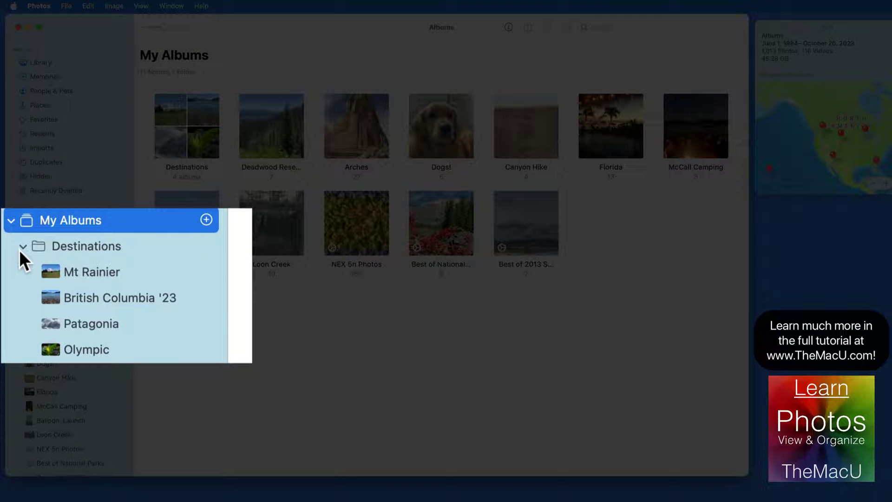
Collapse and re-expand Destinations to confirm it holds the four albums
left_click(24, 245)
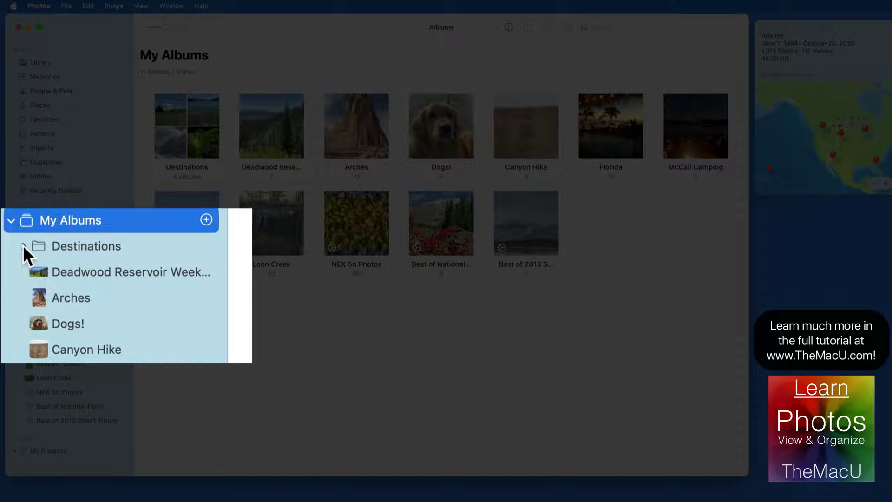
left_click(23, 246)
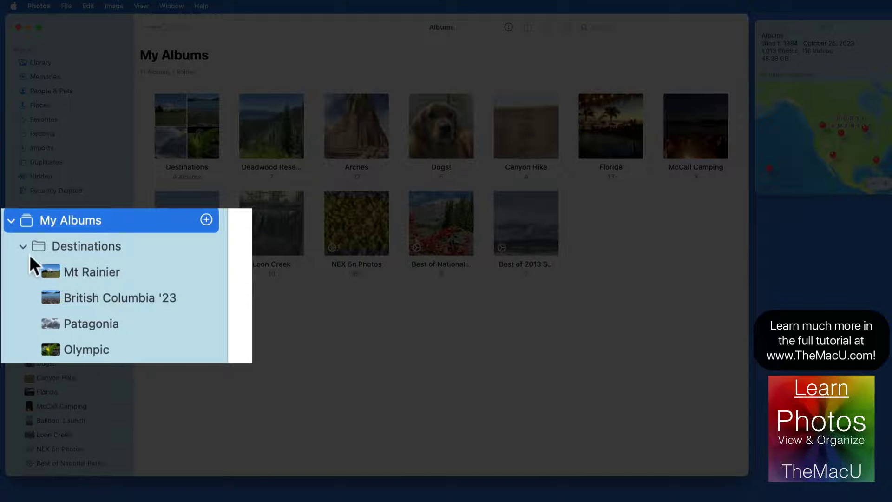
left_click(21, 245)
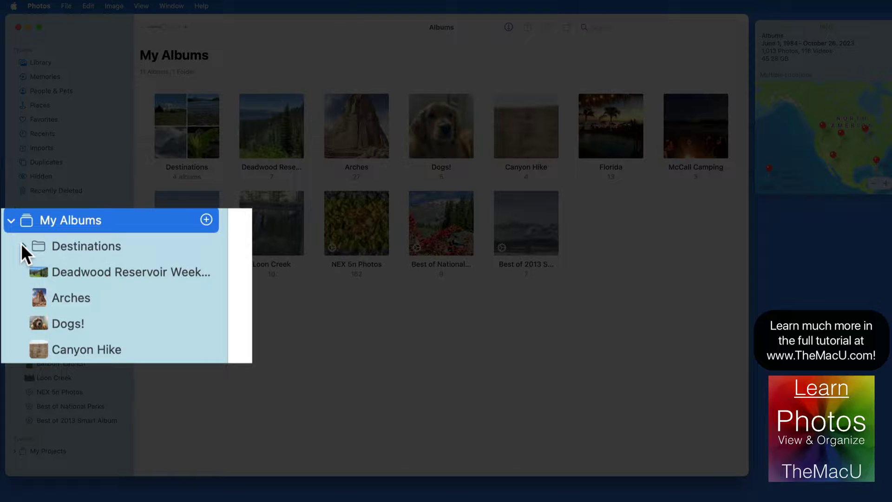
left_click(22, 245)
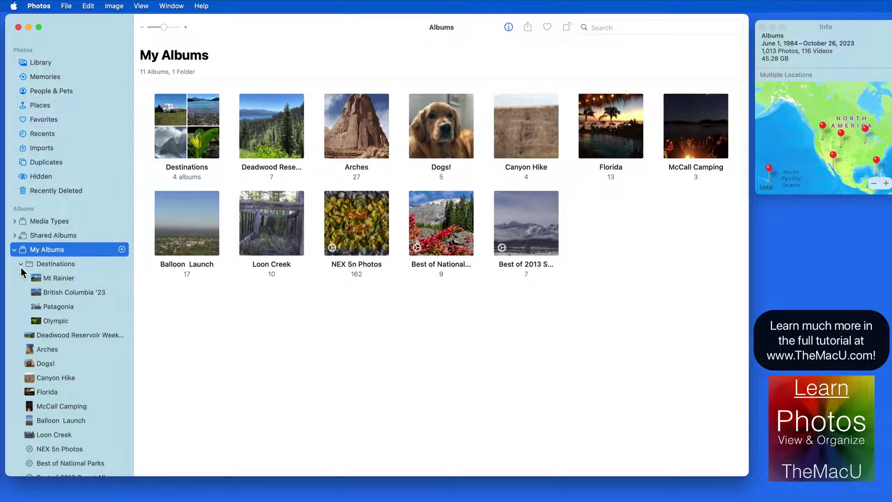
left_click(56, 263)
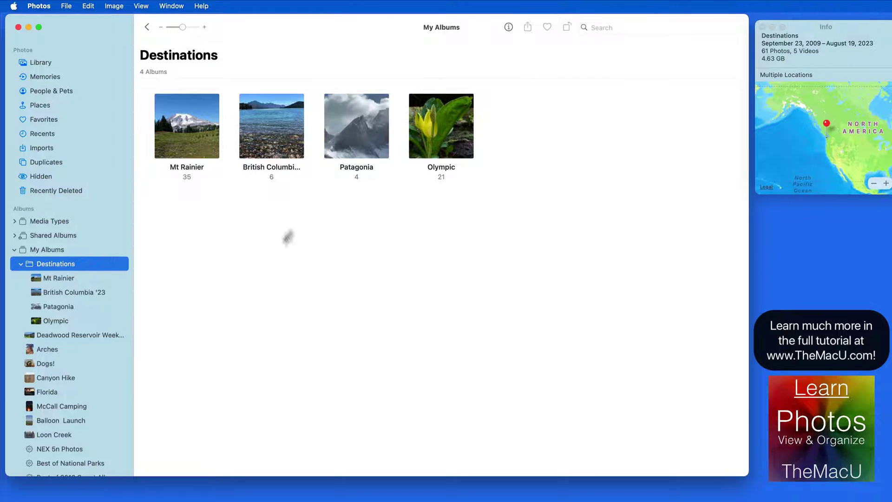
left_click(54, 249)
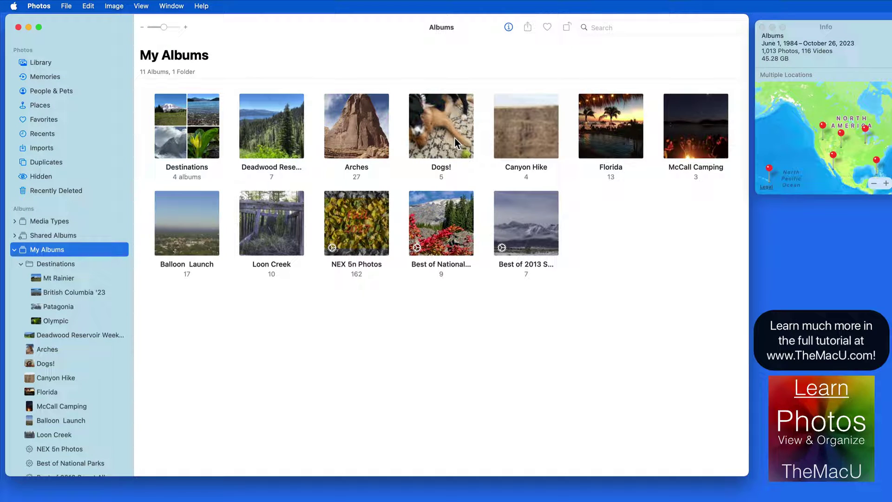
Duplicate the British Columbia '23 album and view the copy
right_click(50, 290)
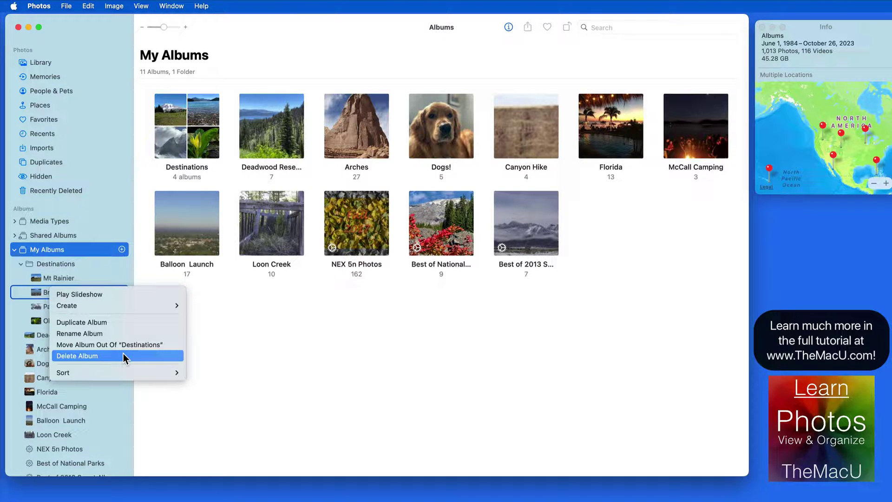
left_click(111, 322)
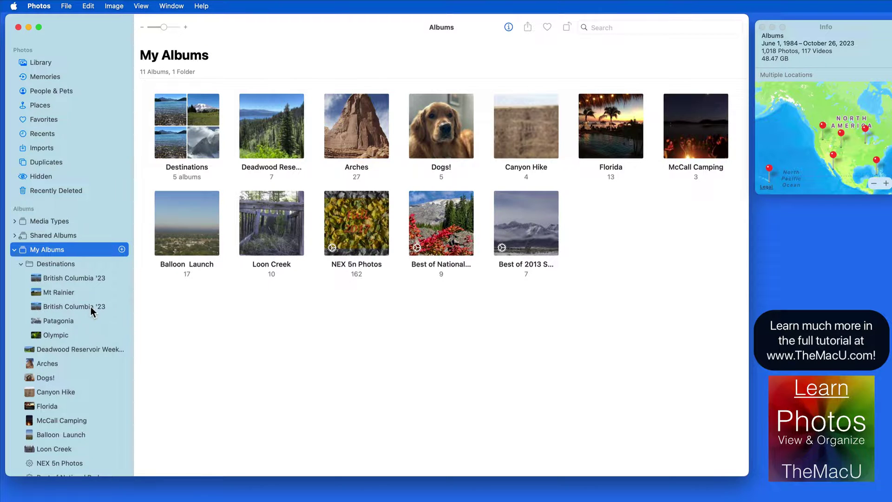
left_click(90, 307)
Delete the extra British Columbia '23 album and confirm the deletion
left_click(82, 279)
right_click(76, 278)
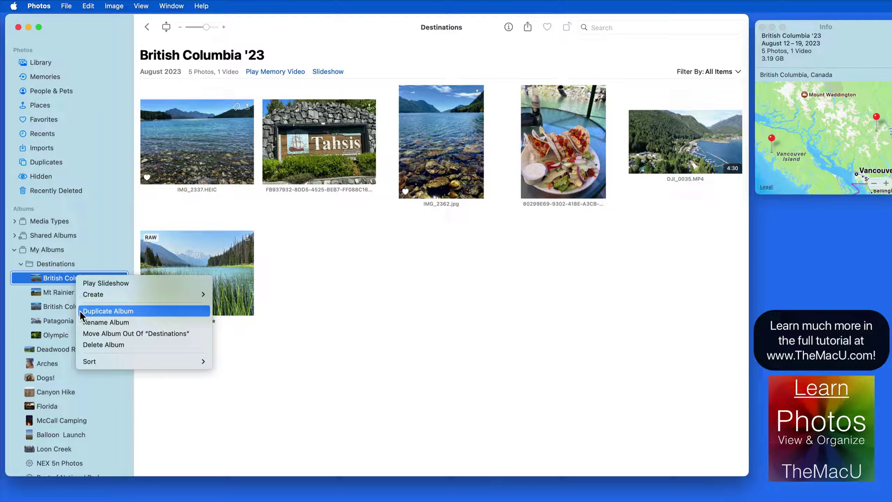
left_click(83, 345)
left_click(402, 300)
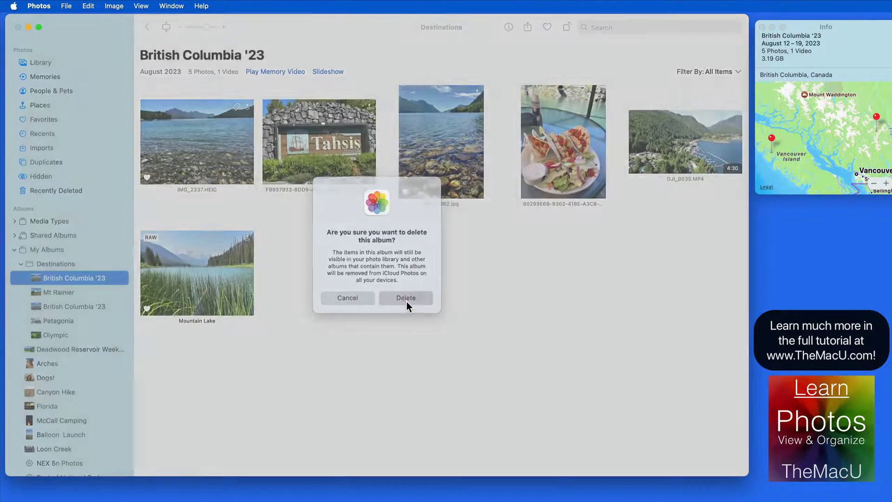